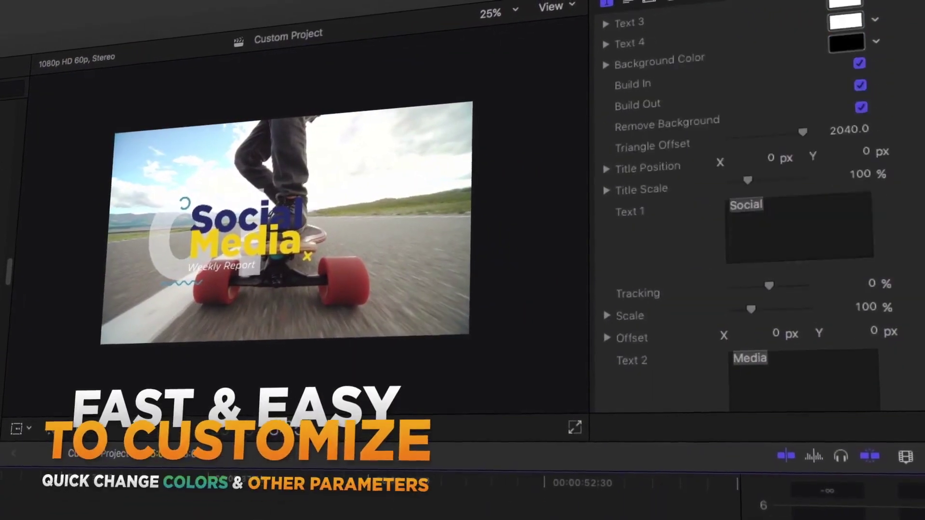
# Change Text 4 to XTREME, scale it to 44% and nudge its X/Y offset.
pyautogui.scroll(-10, 771, 241)
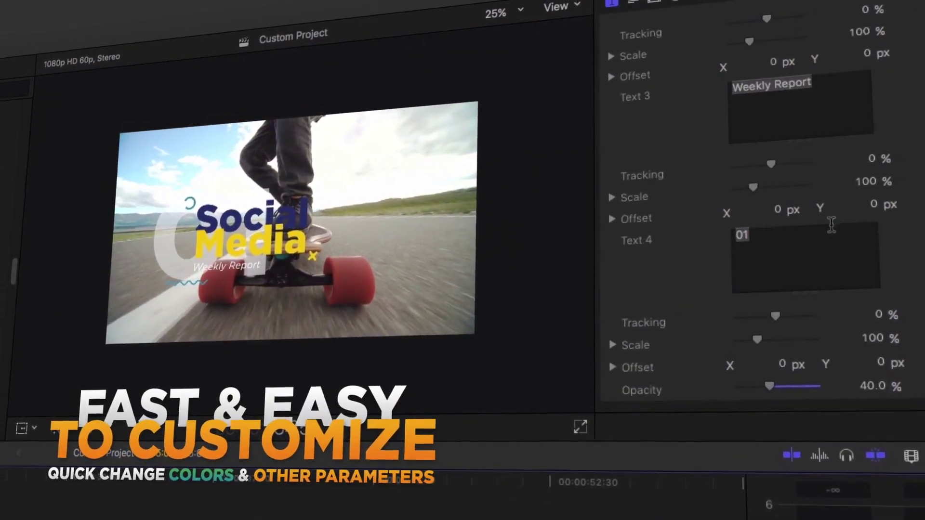
pyautogui.write('XTREME')
pyautogui.moveTo(752, 332); pyautogui.dragTo(786, 324)
pyautogui.moveTo(870, 358); pyautogui.dragTo(882, 358)
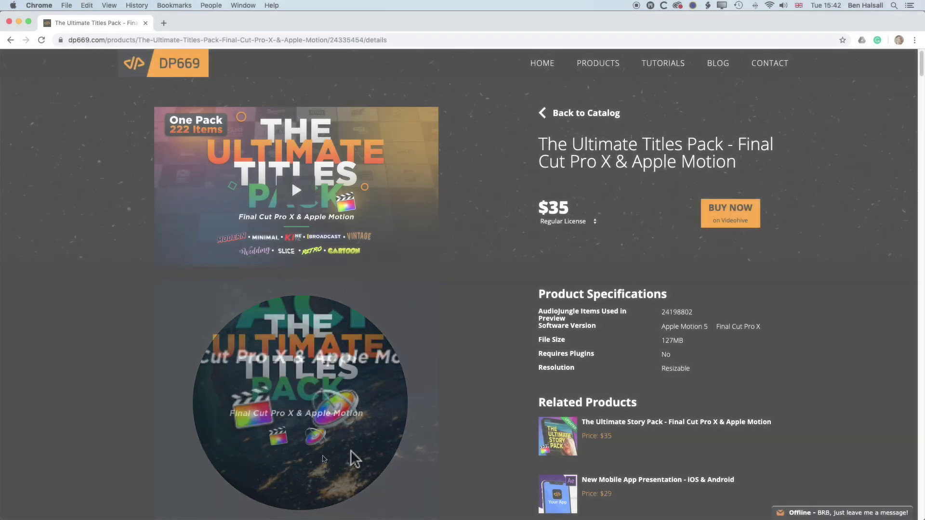
# Switch from the DP669 Ultimate Titles Pack page back to Final Cut Pro.
pyautogui.press('super+Tab')
pyautogui.press('super+Tab')
pyautogui.press('super+Tab')
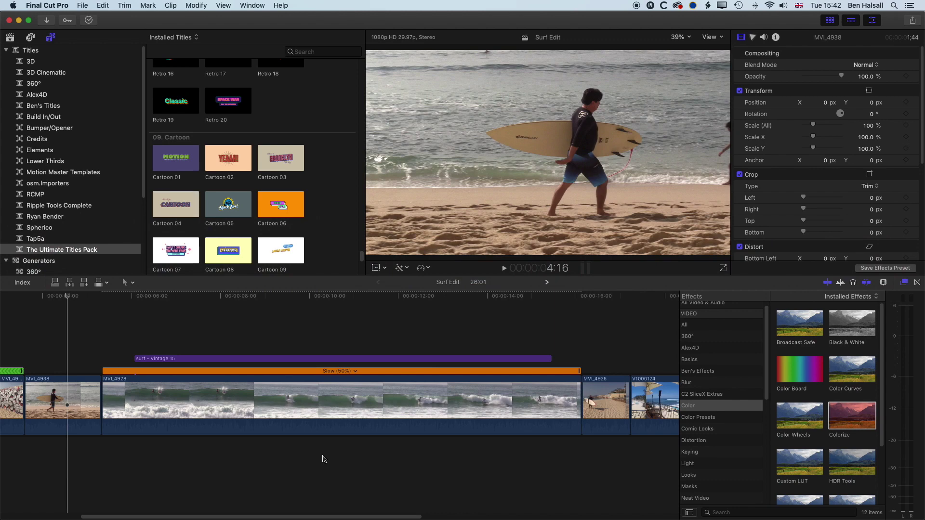
# Browse the pack's Modern titles and play the Modern 17 preview.
pyautogui.scroll(20, 217, 133)
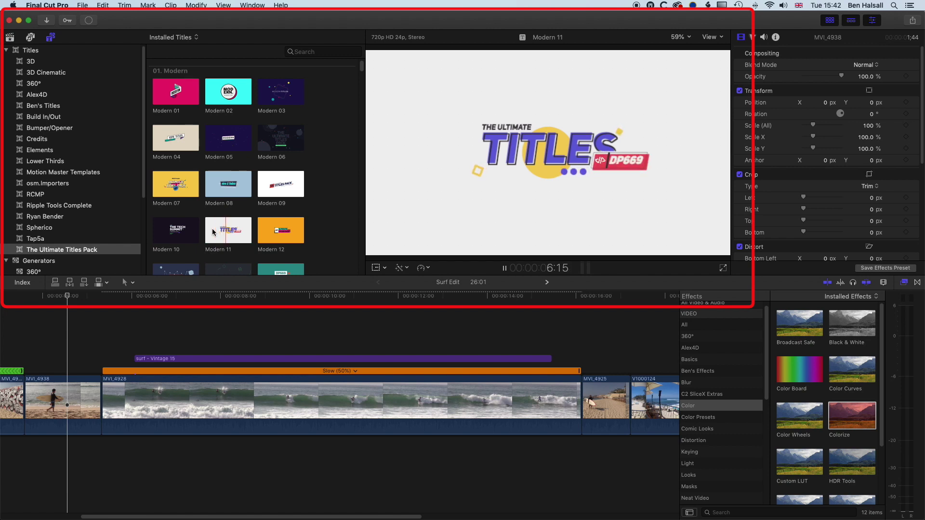
pyautogui.scroll(-3, 213, 232)
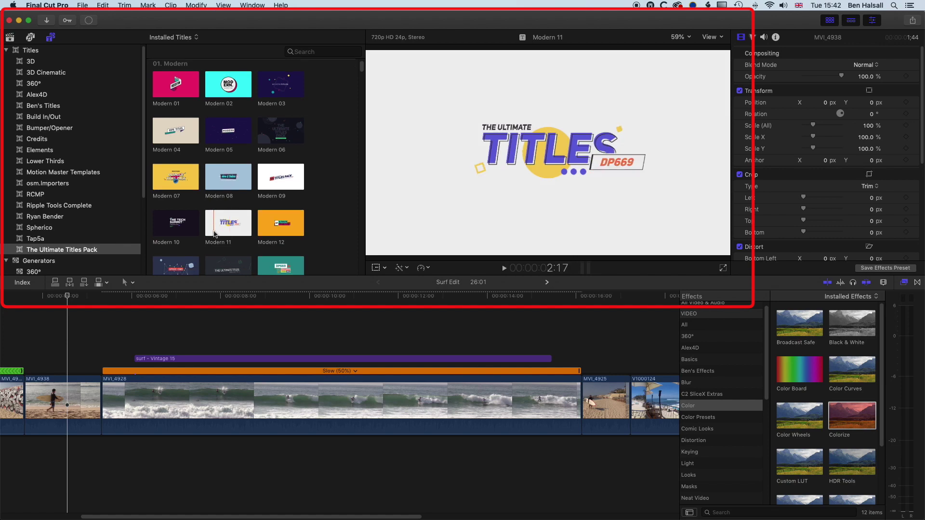
pyautogui.press('space')
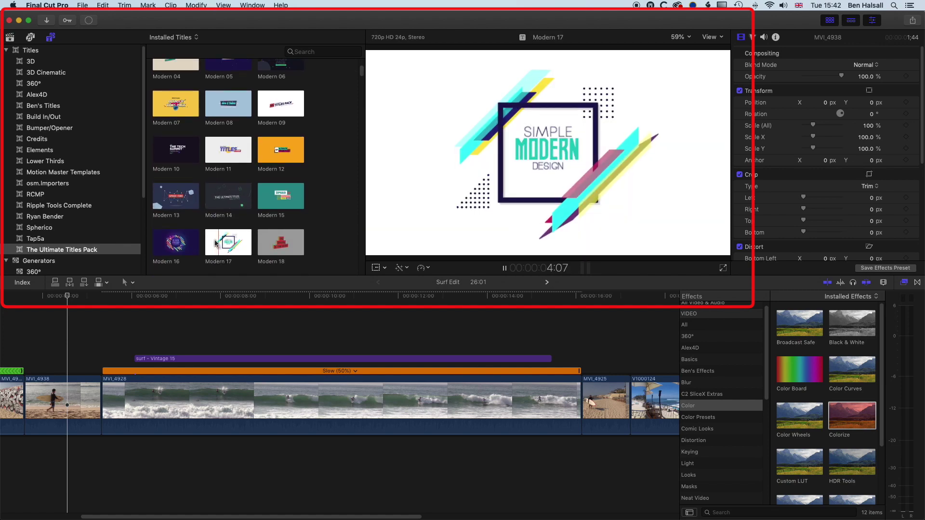
pyautogui.scroll(-3, 215, 239)
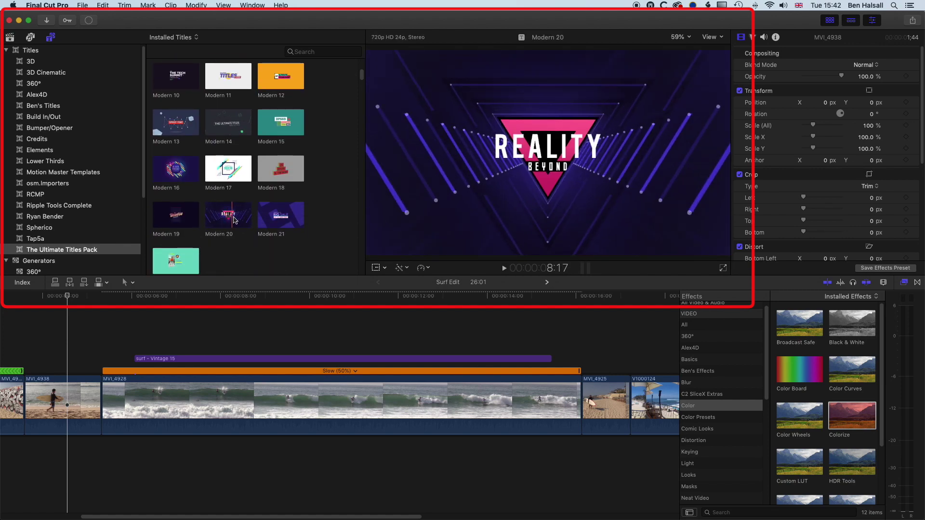
pyautogui.scroll(-4, 226, 212)
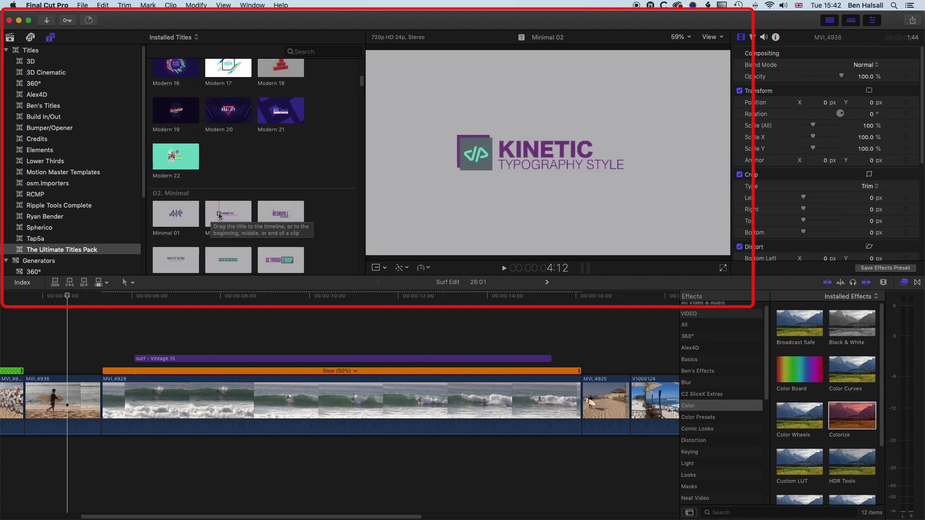
# Select Minimal 02, then scroll through Kinetic and Broadcast to the Vintage titles.
pyautogui.click(219, 217)
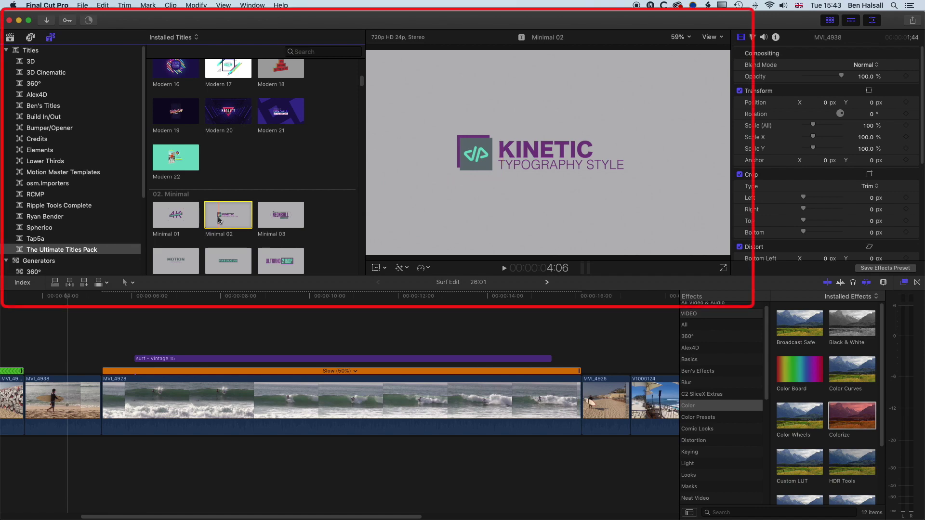
pyautogui.scroll(-5, 219, 220)
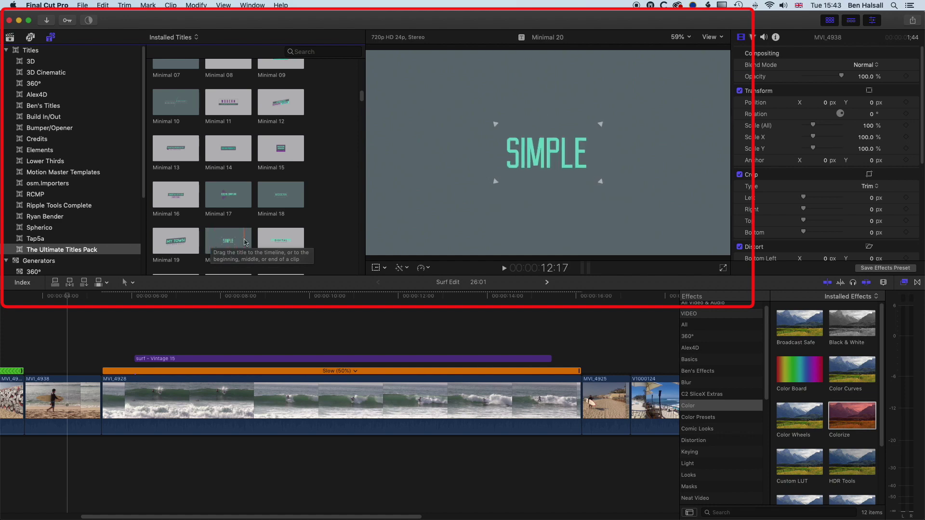
pyautogui.scroll(-15, 244, 242)
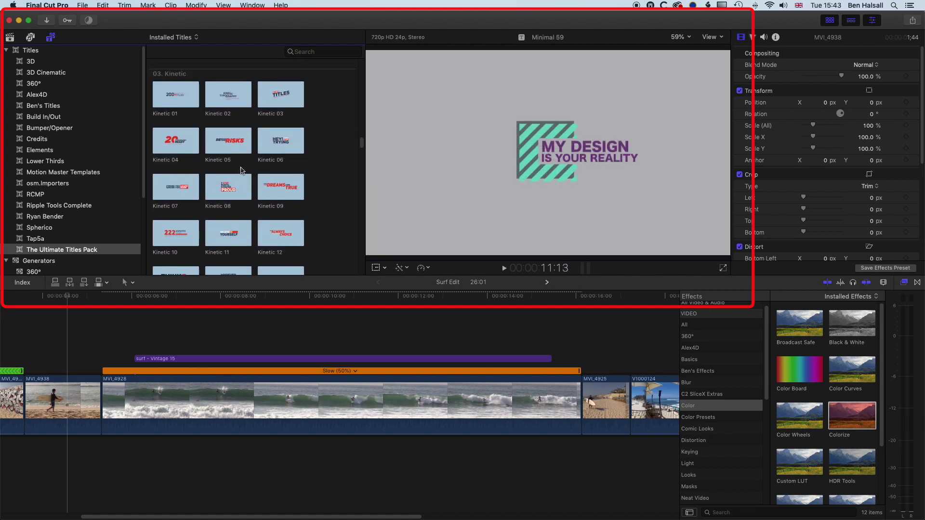
pyautogui.scroll(1, 242, 169)
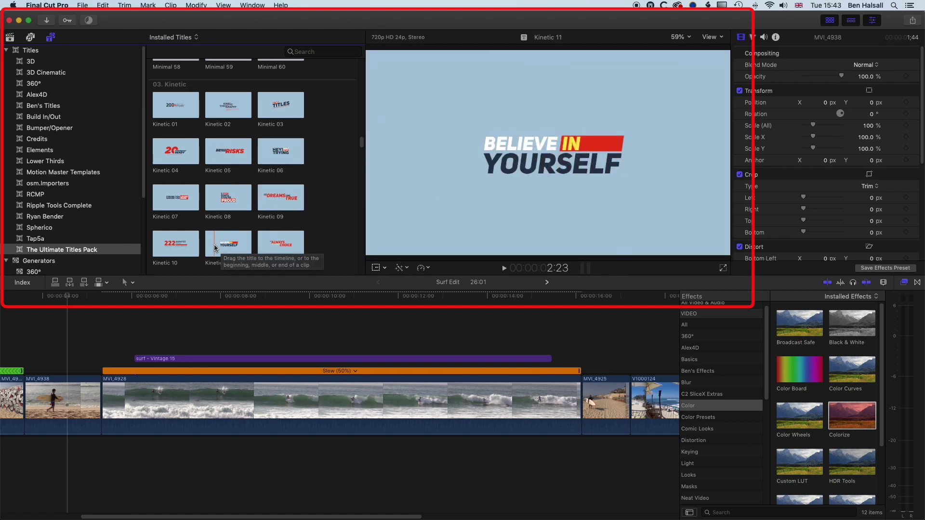
pyautogui.scroll(-15, 187, 163)
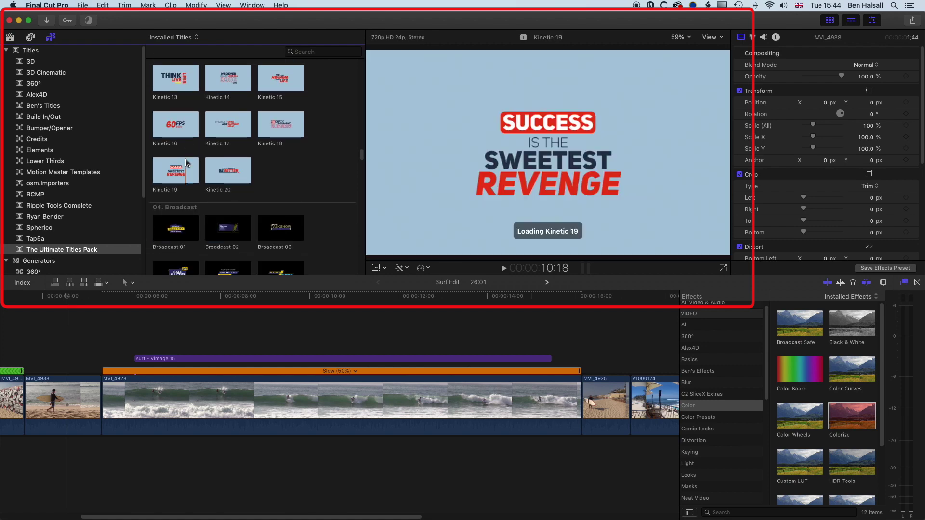
# Skim the Vintage titles and select Vintage 15.
pyautogui.scroll(-8, 187, 163)
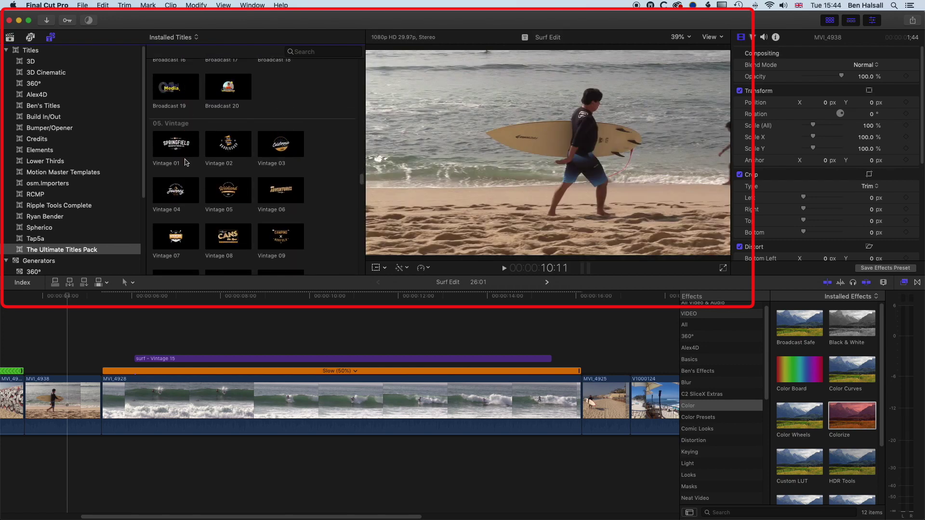
pyautogui.scroll(-1, 173, 156)
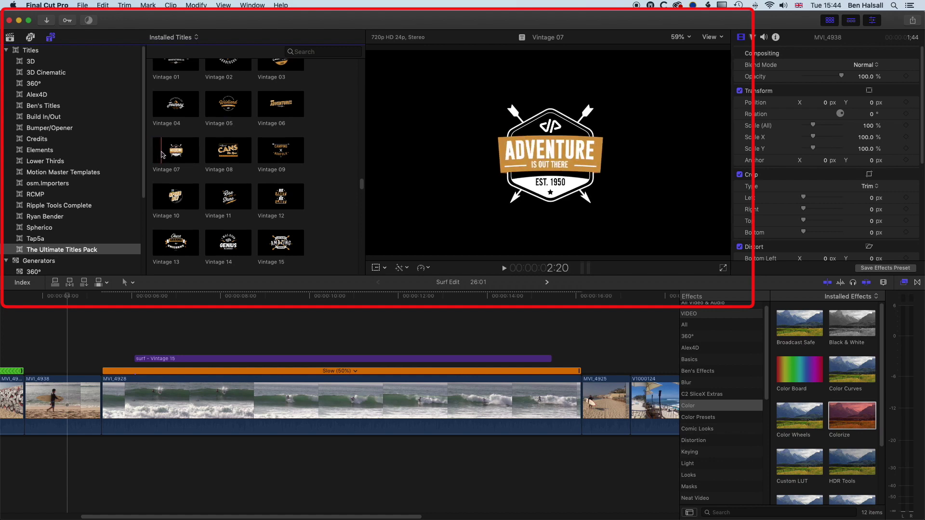
pyautogui.scroll(4, 166, 134)
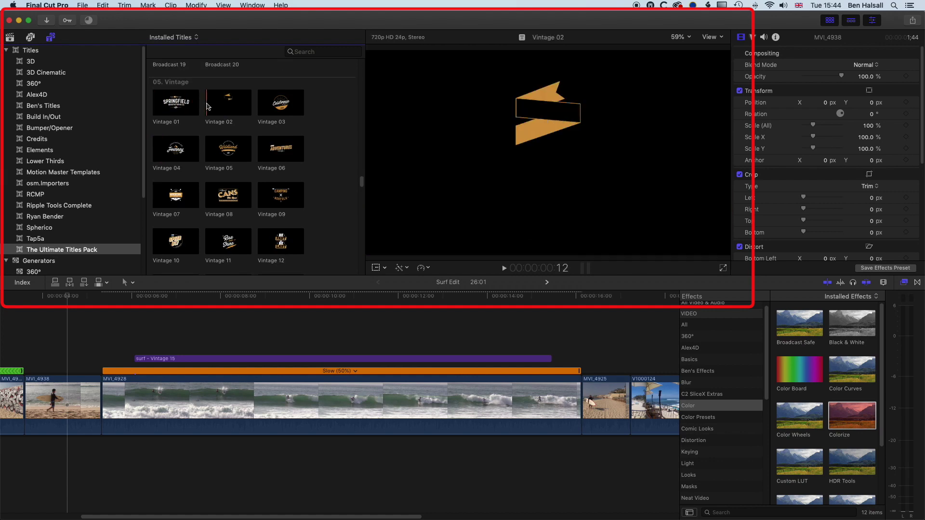
pyautogui.scroll(-5, 219, 159)
pyautogui.scroll(-1, 219, 159)
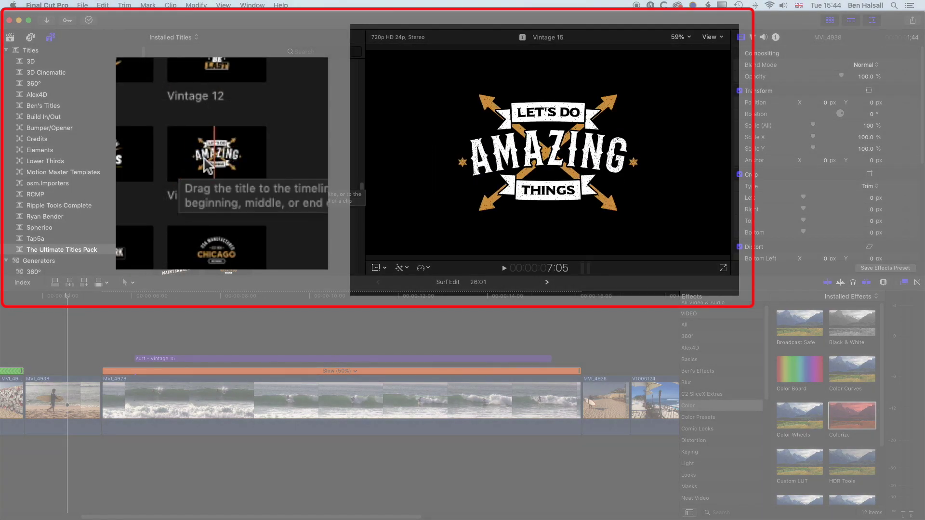
pyautogui.click(270, 183)
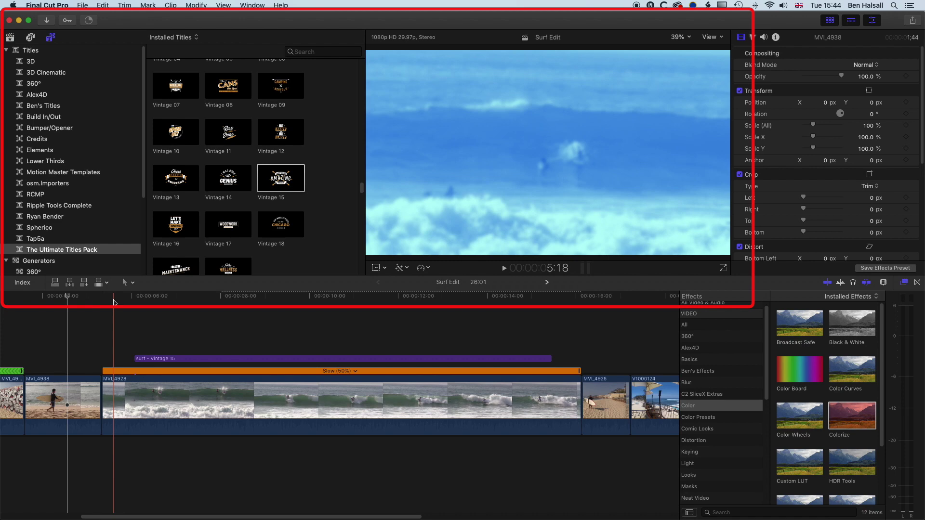
# Play the edit through the SURF COSTA AZUL CAMP title, then select clip MVI_4928.
pyautogui.press('space')
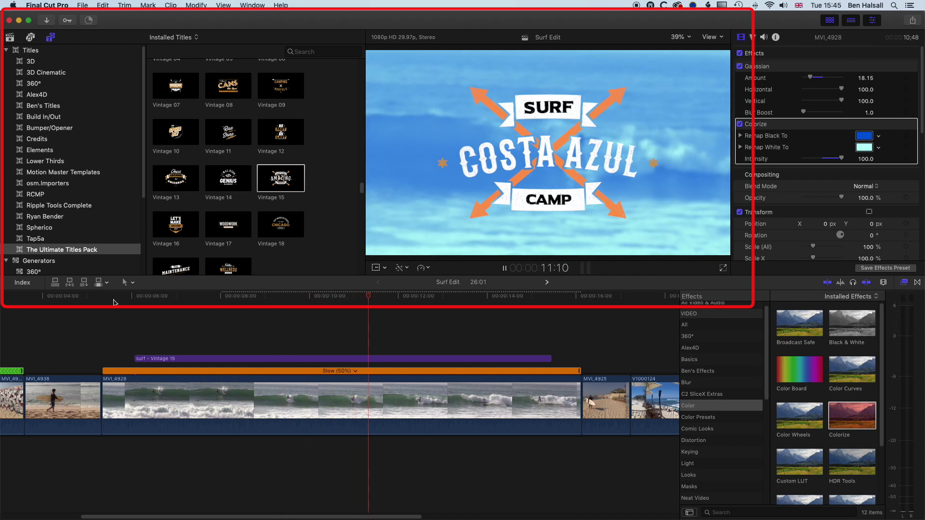
pyautogui.press('space')
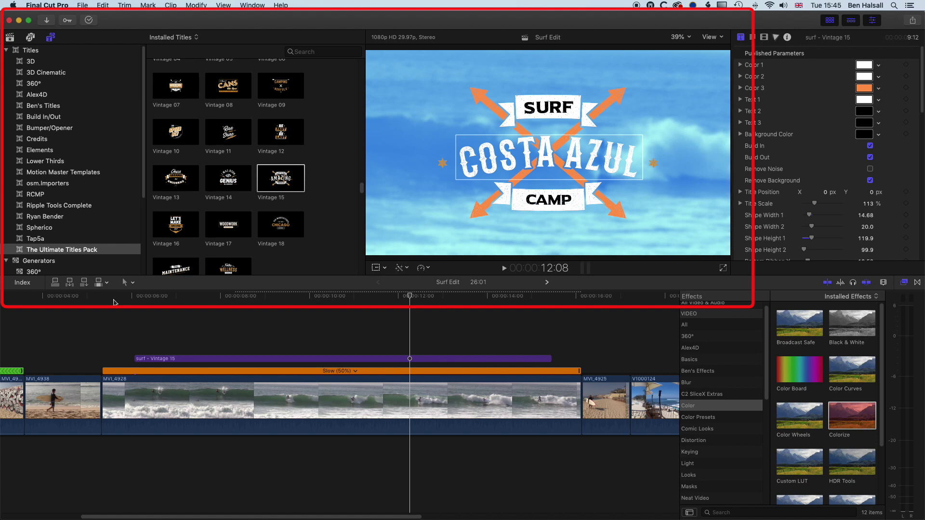
pyautogui.press('space')
pyautogui.press('space')
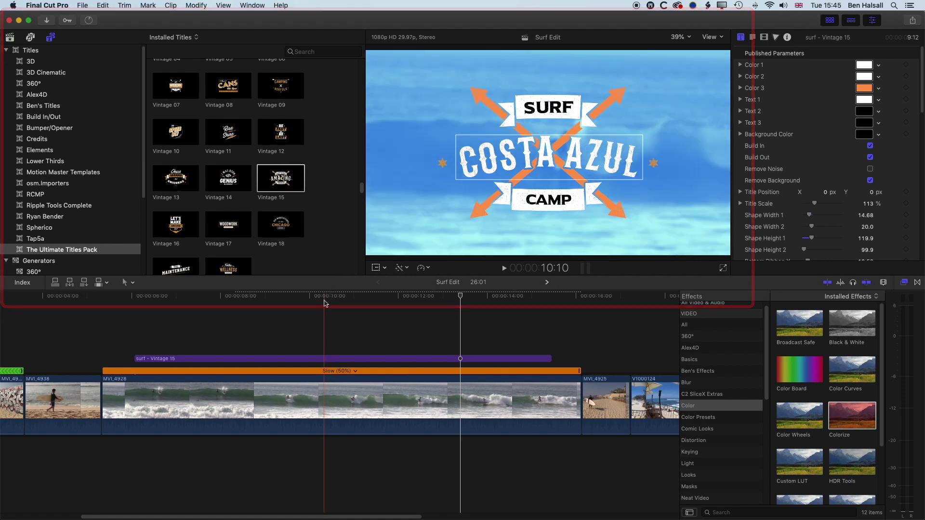
pyautogui.click(304, 404)
# Remove Colorize and Gaussian from MVI_4928, then select the Vintage 15 title at about 8 seconds.
pyautogui.click(103, 5)
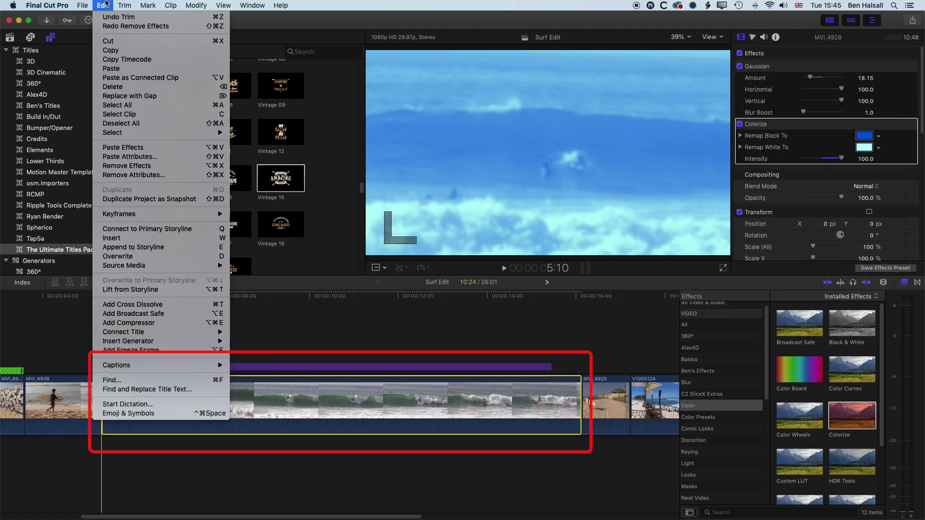
pyautogui.click(148, 178)
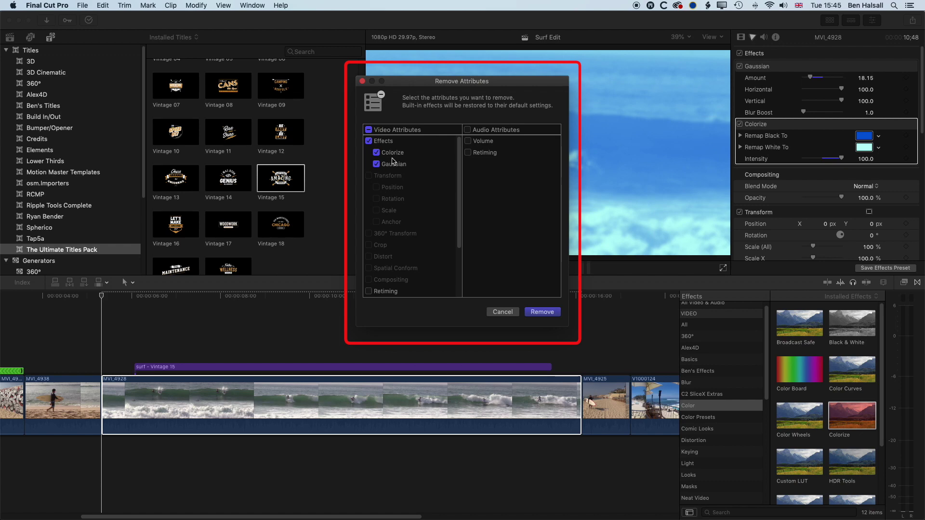
pyautogui.click(549, 313)
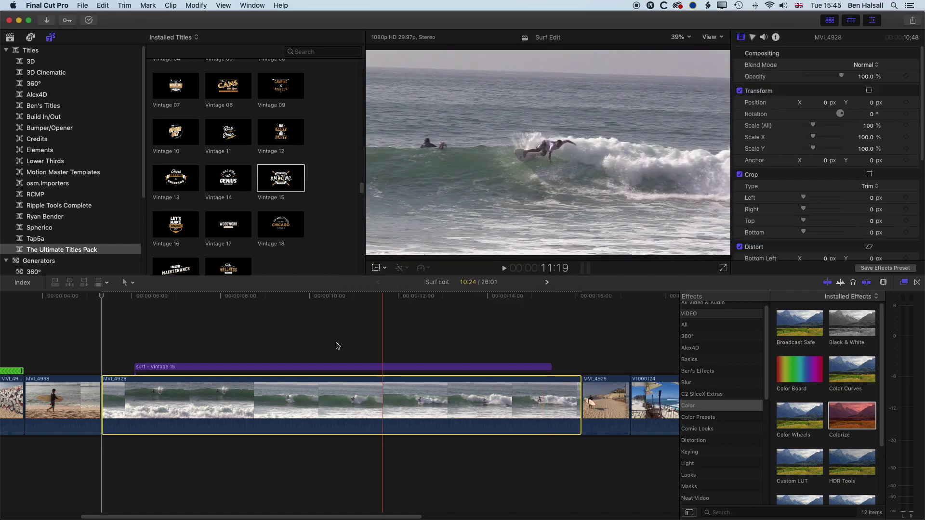
pyautogui.click(157, 367)
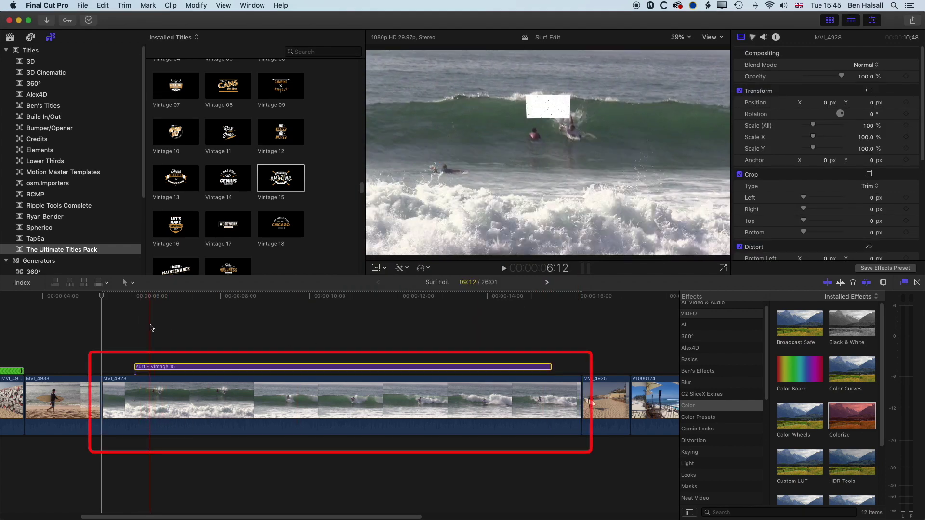
pyautogui.click(227, 295)
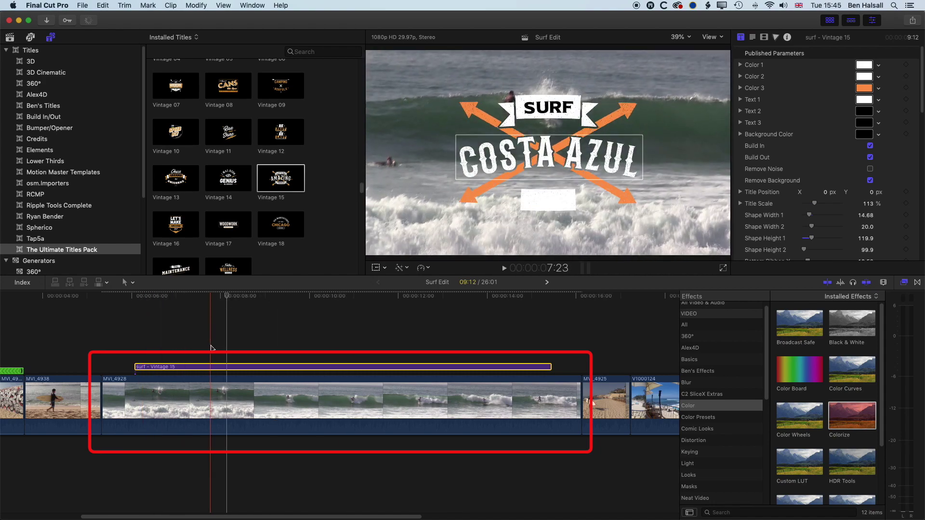
# Replace the old title with Vintage 15 above MVI_4928, trimmed to about 9:21.
pyautogui.press('BackSpace')
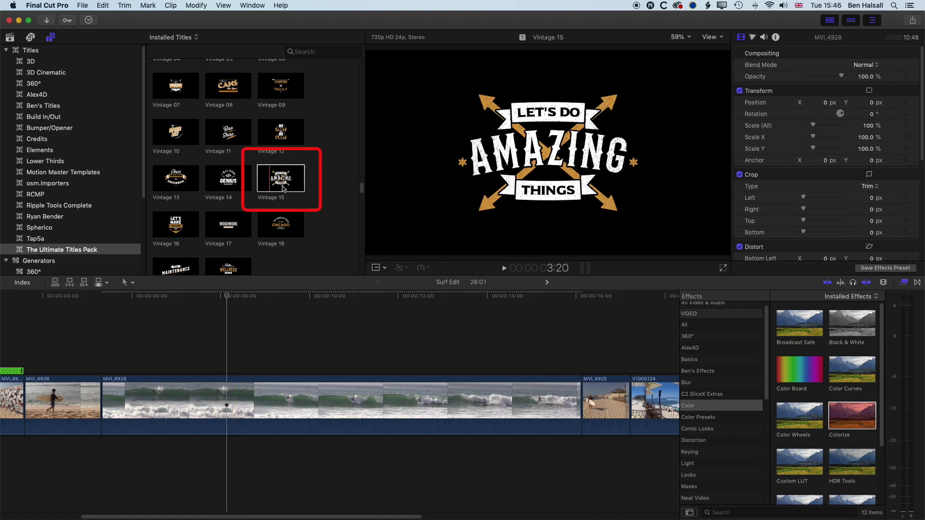
pyautogui.moveTo(281, 181); pyautogui.dragTo(127, 371)
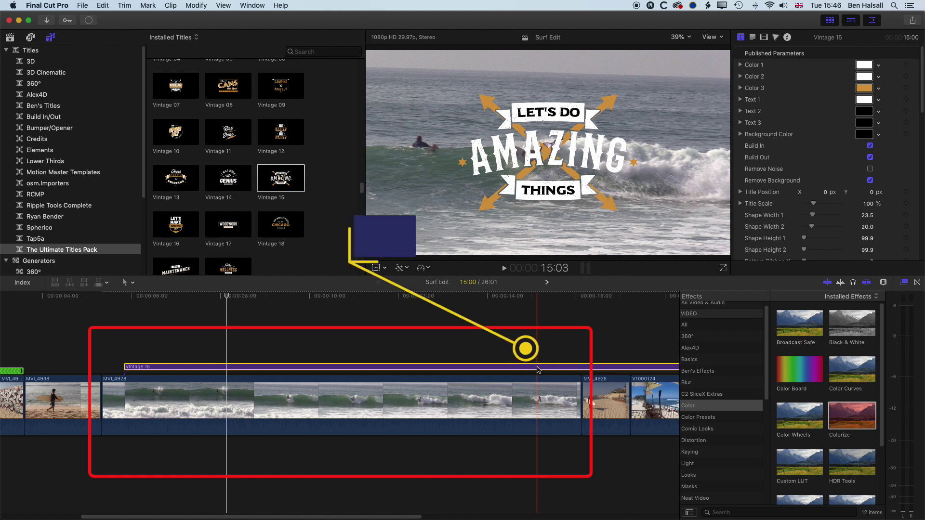
pyautogui.hotkey('alt', ']')
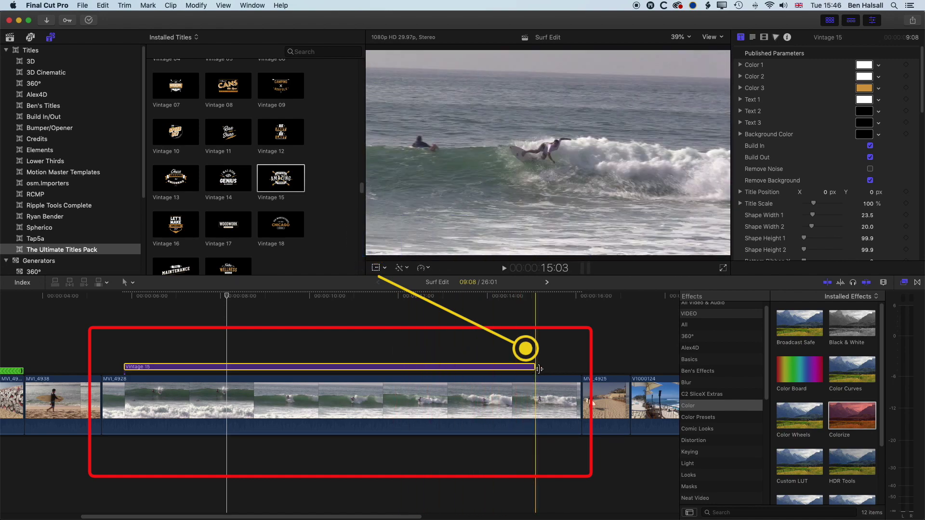
pyautogui.moveTo(534, 366); pyautogui.dragTo(553, 337)
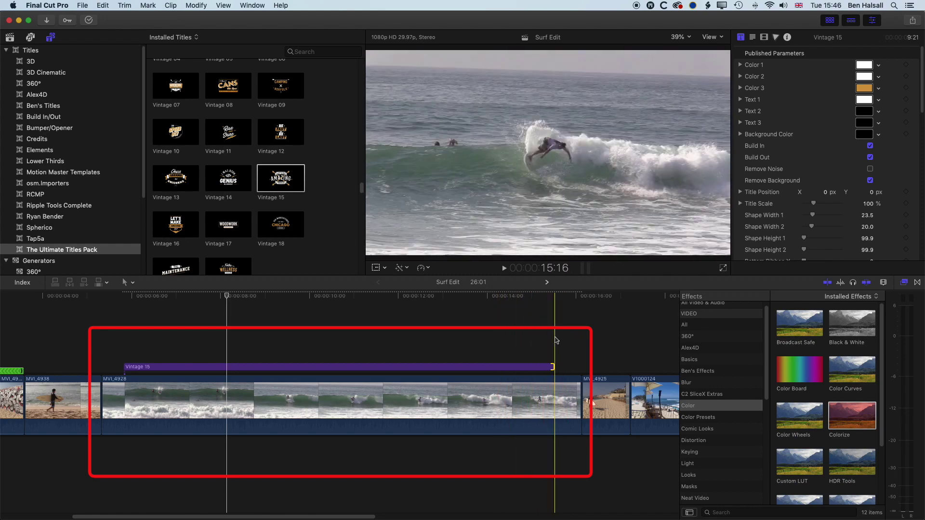
# Apply Colorize to MVI_4928 and set Remap Black To deep teal.
pyautogui.click(446, 390)
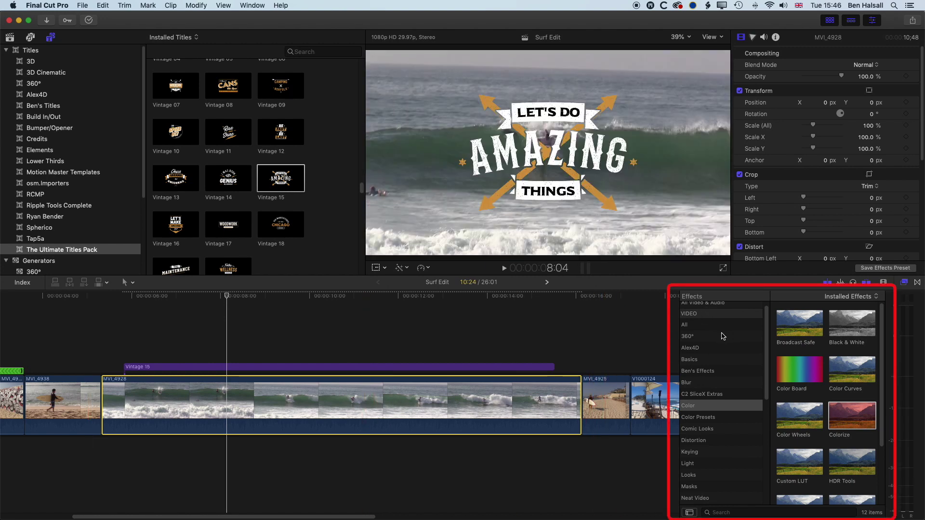
pyautogui.moveTo(838, 418); pyautogui.dragTo(424, 402)
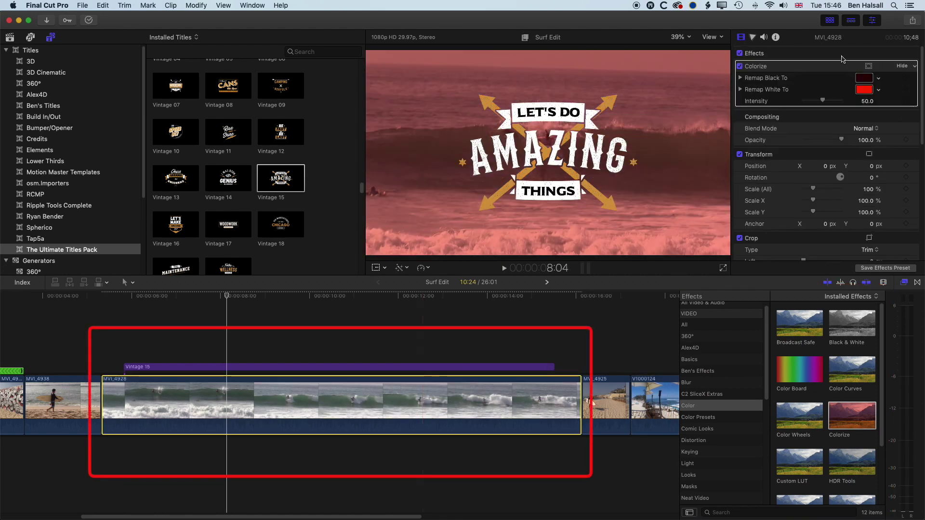
pyautogui.click(879, 78)
pyautogui.click(834, 134)
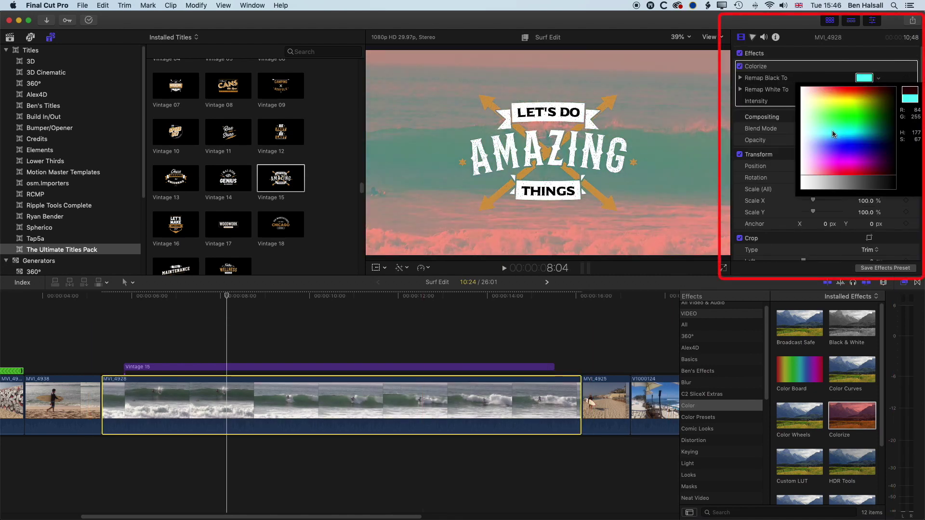
pyautogui.moveTo(840, 133); pyautogui.dragTo(878, 137)
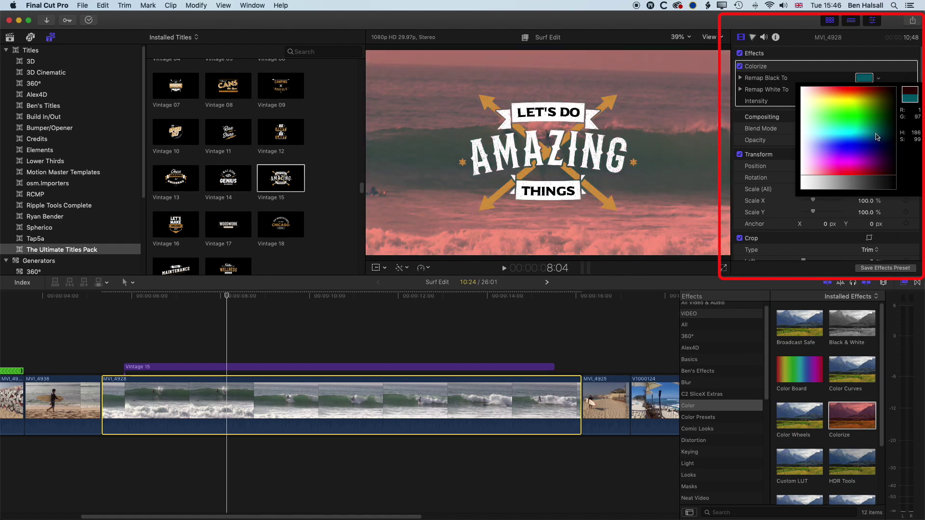
pyautogui.press('Escape')
# Set Remap White To cyan and raise the Colorize intensity to 68.51.
pyautogui.click(878, 91)
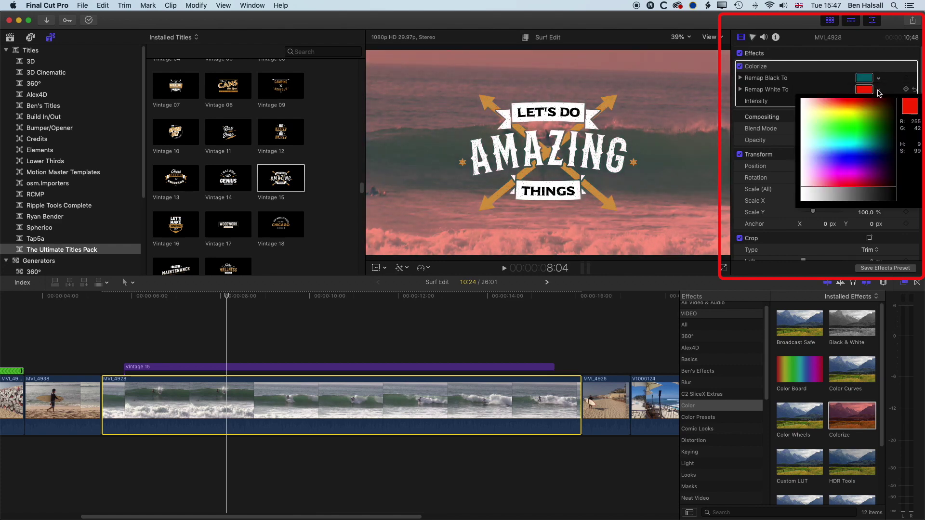
pyautogui.click(841, 145)
pyautogui.press('Escape')
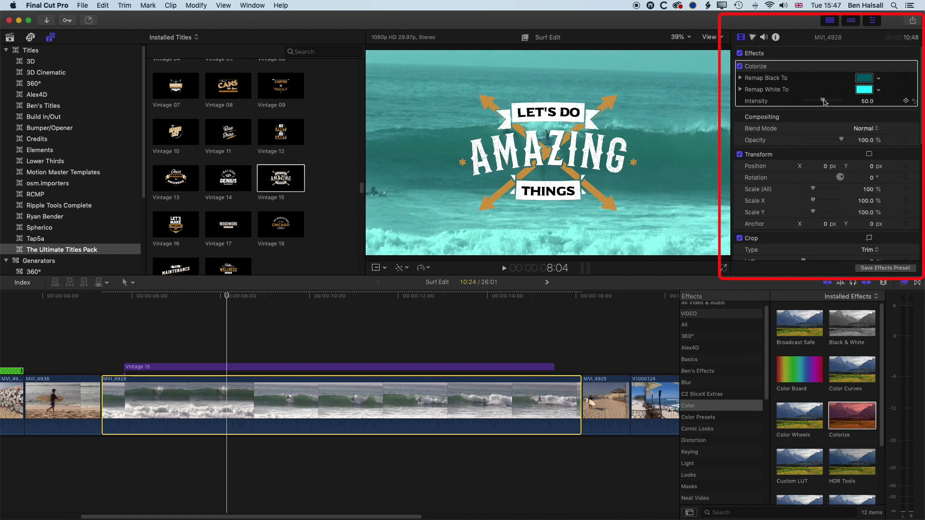
pyautogui.moveTo(823, 102); pyautogui.dragTo(829, 101)
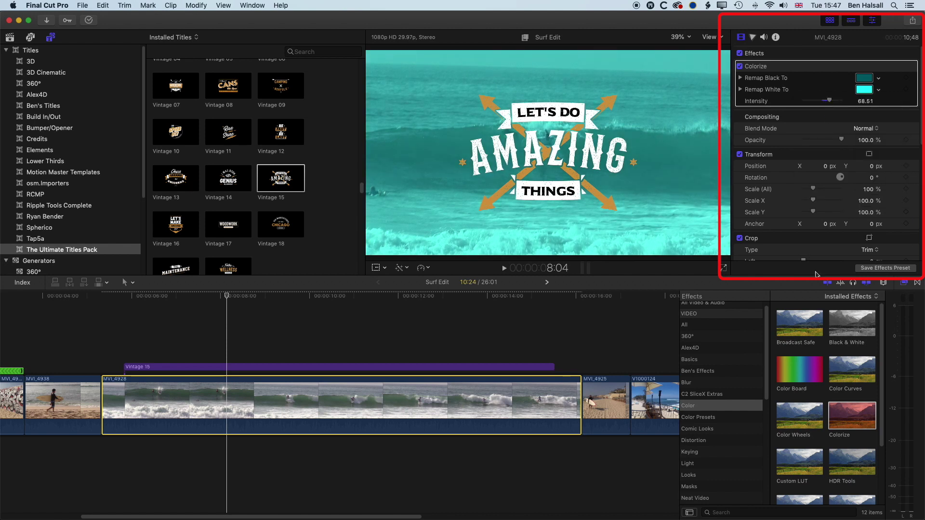
pyautogui.click(696, 382)
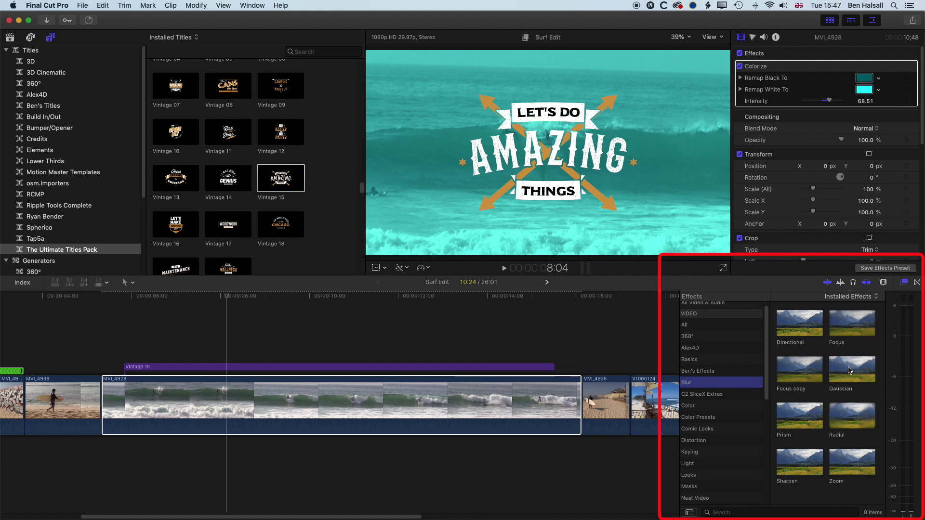
# Apply Gaussian blur to MVI_4928 and restore the Default workspace layout.
pyautogui.moveTo(850, 371); pyautogui.dragTo(444, 426)
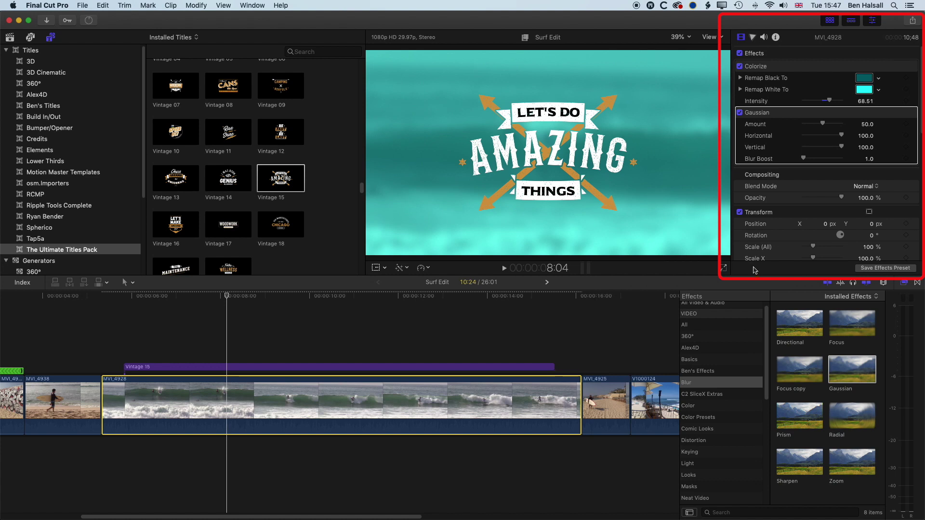
pyautogui.click(256, 4)
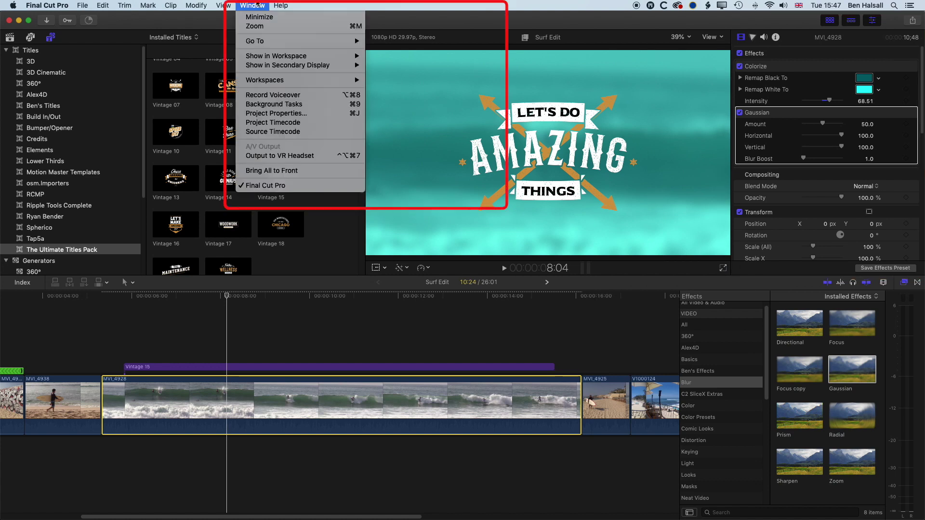
pyautogui.moveTo(267, 81)
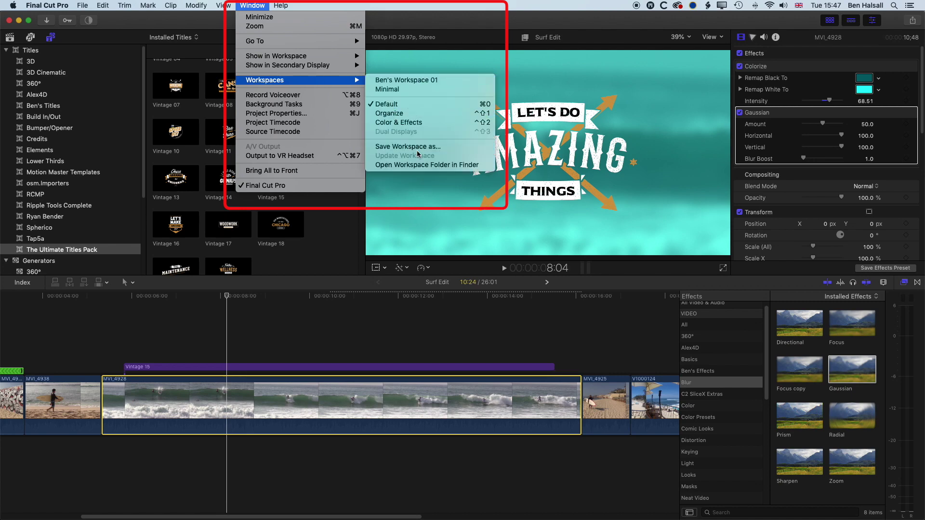
pyautogui.click(410, 105)
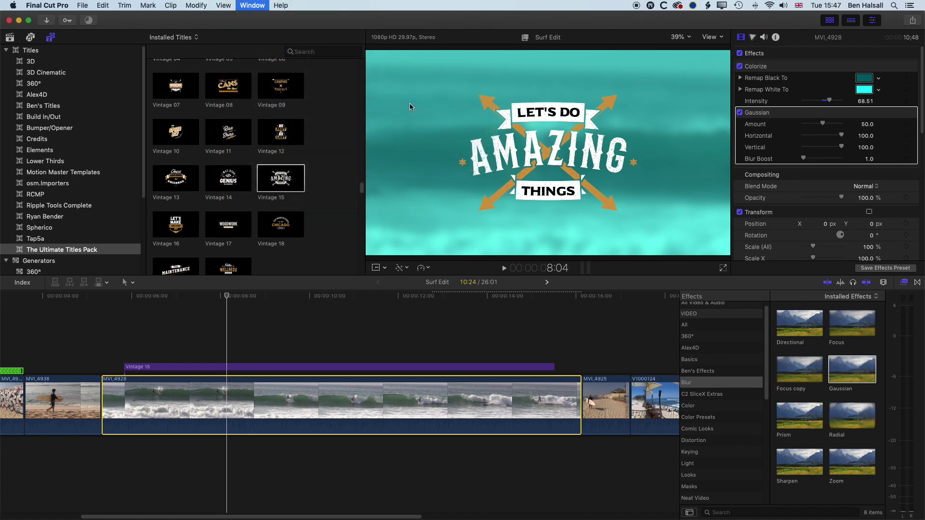
# Lower the Gaussian blur Amount on MVI_4928 to 14.81.
pyautogui.click(904, 284)
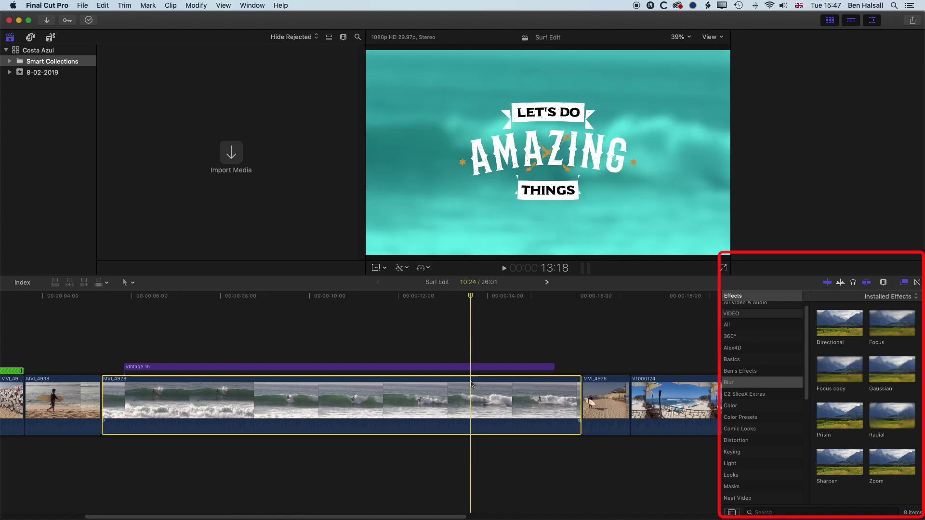
pyautogui.press('super+4')
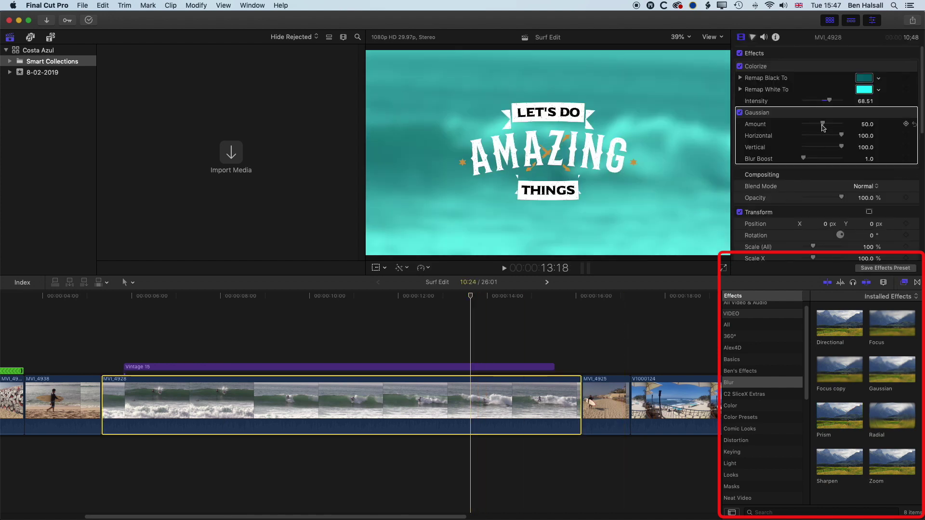
pyautogui.moveTo(823, 124); pyautogui.dragTo(810, 125)
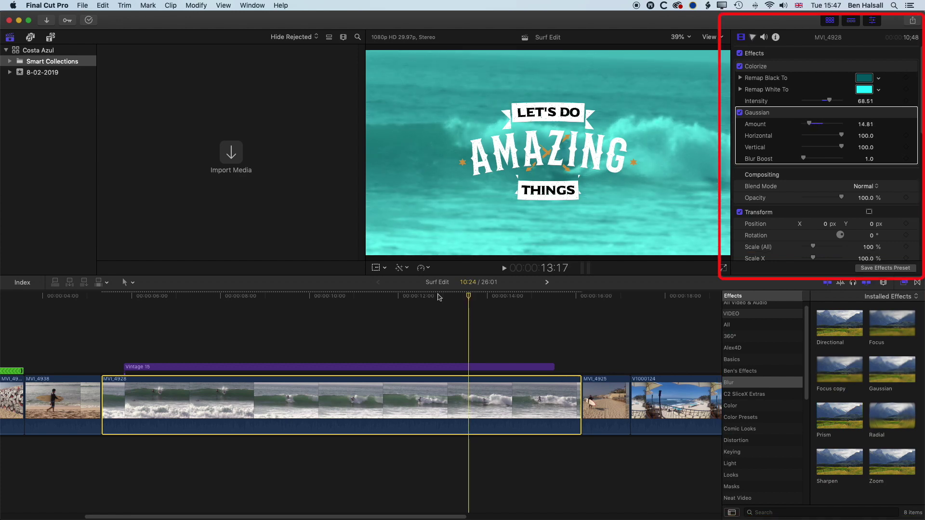
pyautogui.click(139, 295)
# Select the Vintage 15 title, scrub its opening, and begin editing the LET'S DO line.
pyautogui.click(166, 368)
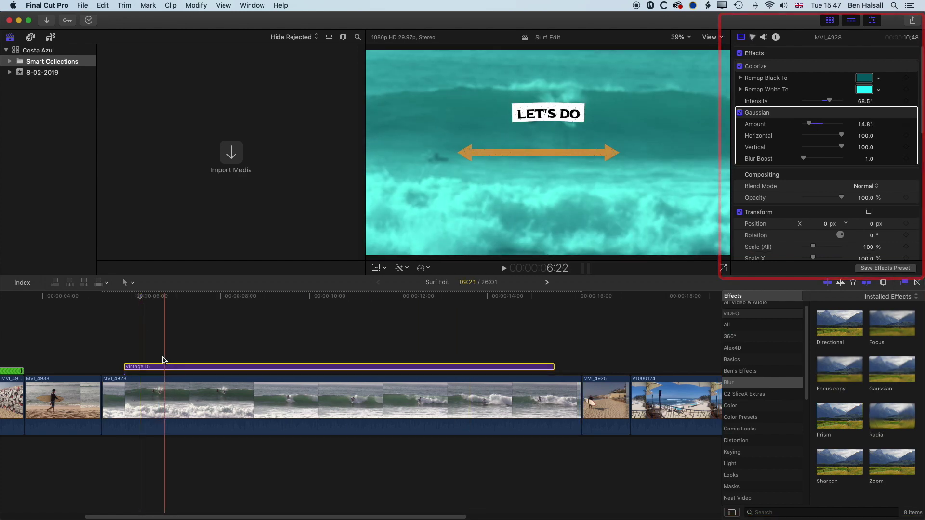
pyautogui.moveTo(140, 295); pyautogui.dragTo(323, 299)
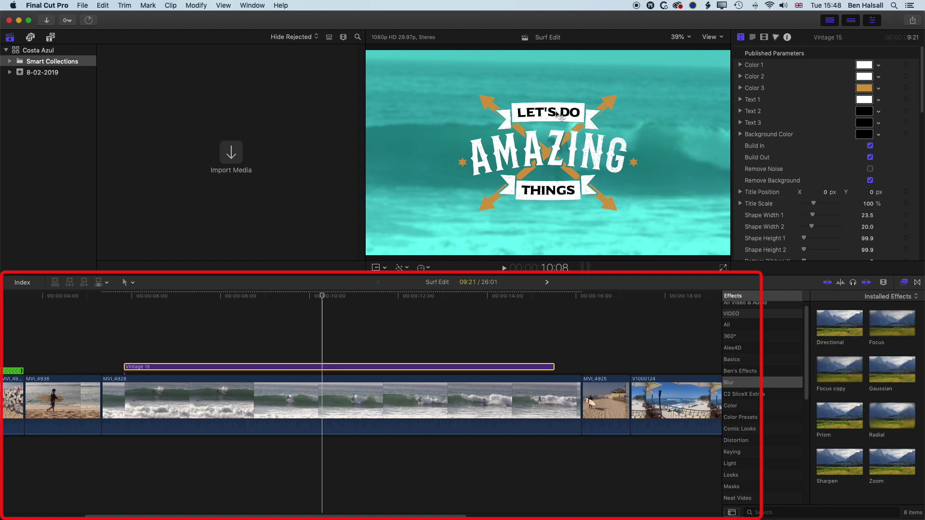
pyautogui.moveTo(318, 293); pyautogui.dragTo(366, 304)
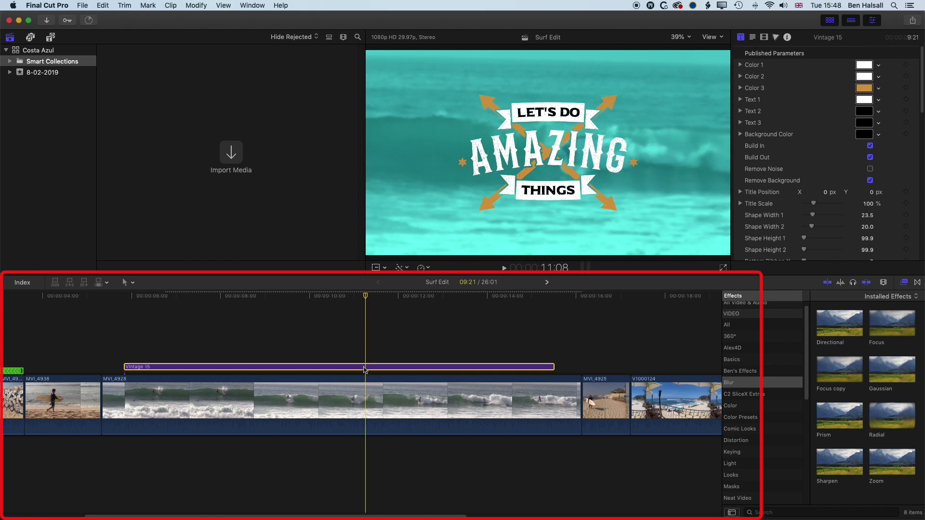
pyautogui.doubleClick(552, 112)
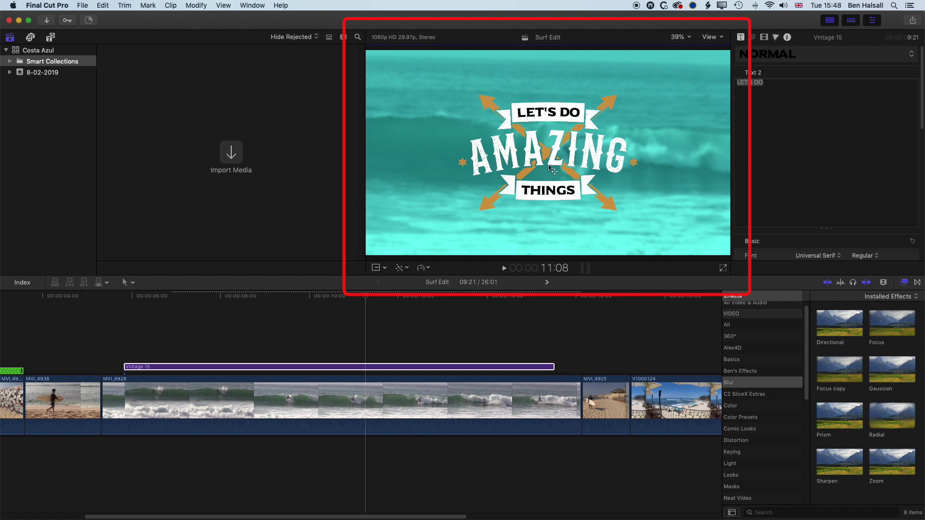
# Retype the title's top line as 'surf' and adjust its position.
pyautogui.doubleClick(552, 190)
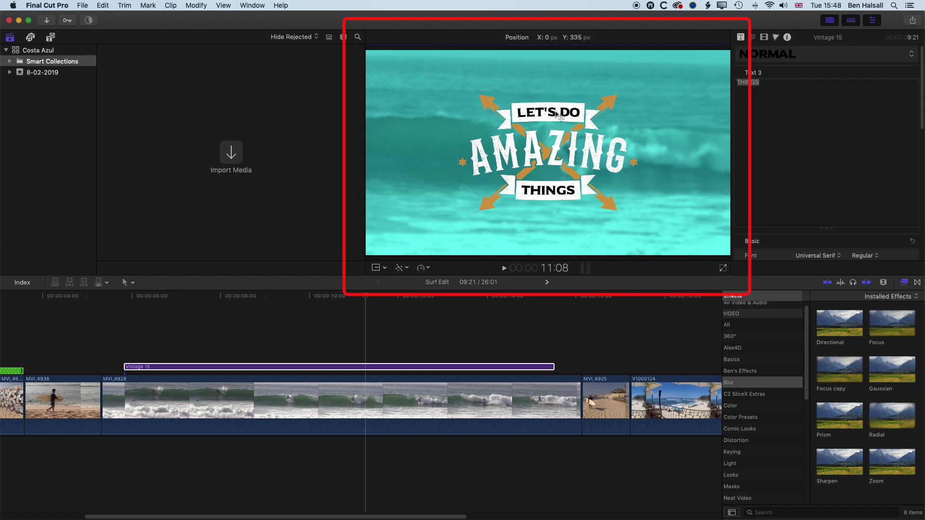
pyautogui.moveTo(551, 114); pyautogui.dragTo(551, 114)
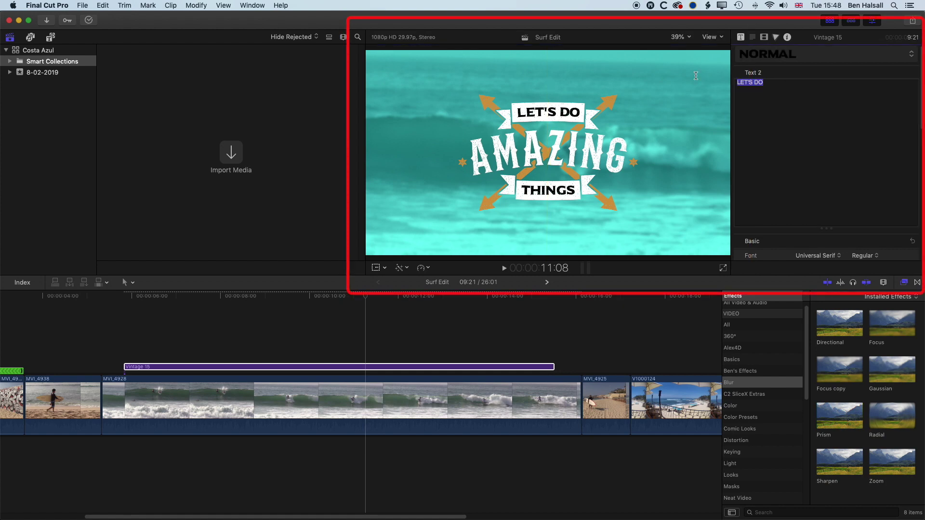
pyautogui.write('surf')
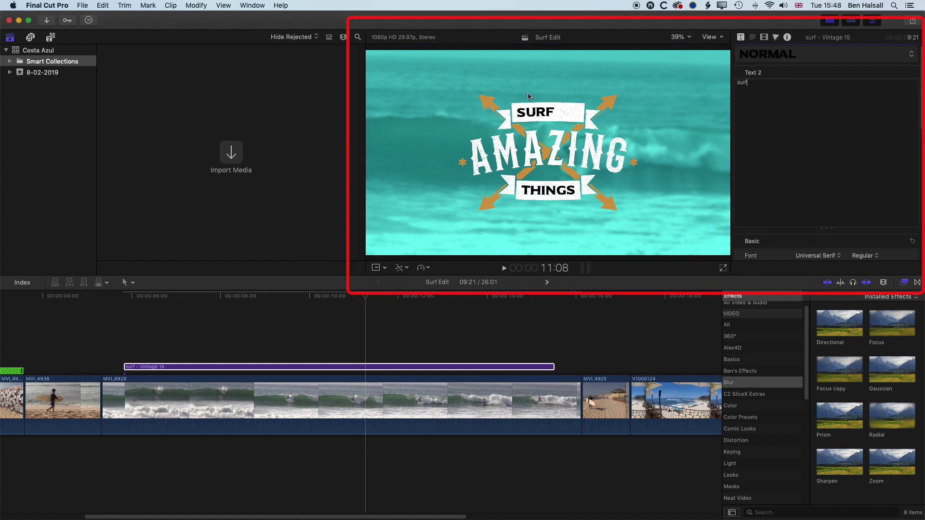
pyautogui.moveTo(541, 112); pyautogui.dragTo(555, 114)
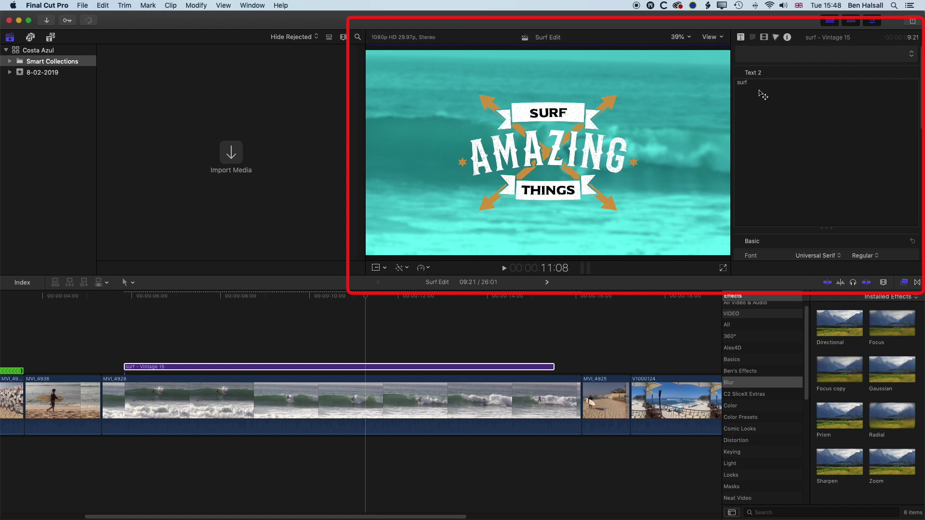
# Replace THINGS with 'camp' on the third line and position it on the banner.
pyautogui.press('Tab')
pyautogui.write('camp')
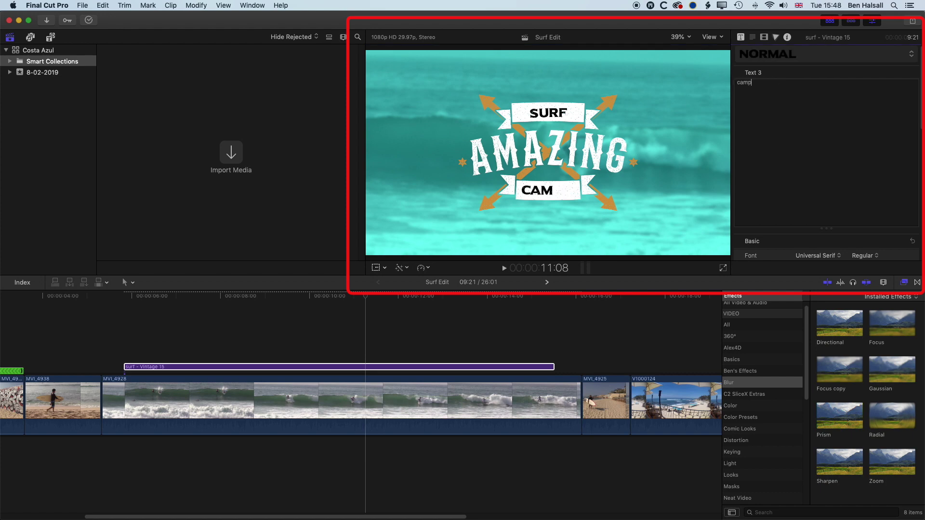
pyautogui.moveTo(551, 194); pyautogui.dragTo(558, 195)
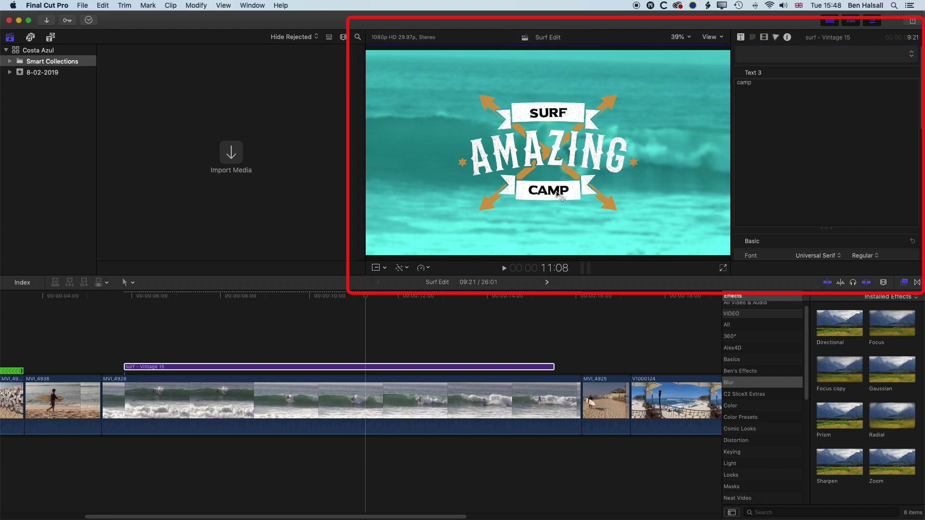
pyautogui.click(549, 117)
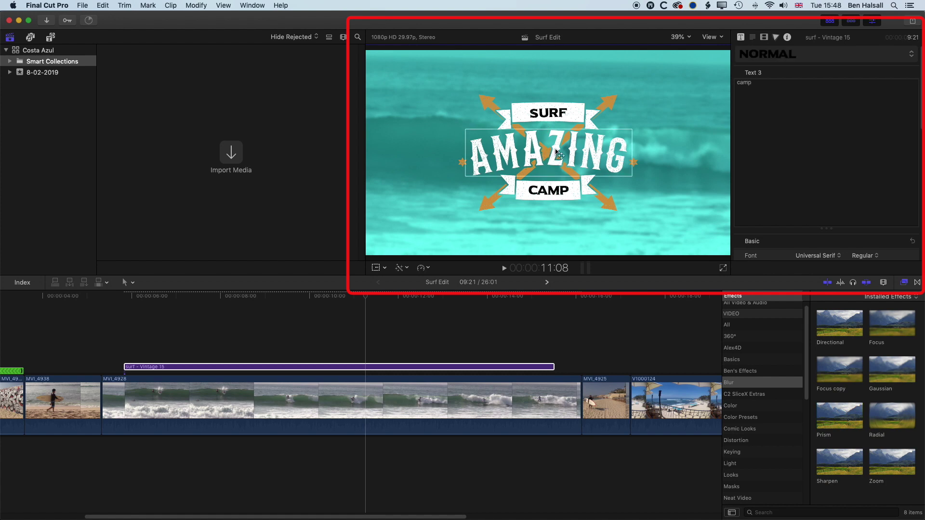
# Replace AMAZING in the title's middle line with 'costa azul'.
pyautogui.press('Tab')
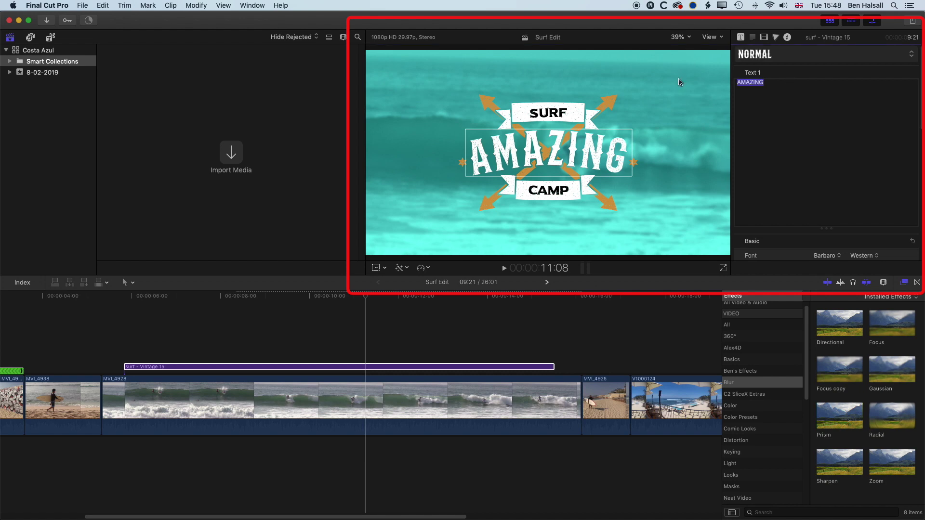
pyautogui.write('coa')
pyautogui.press('BackSpace')
pyautogui.write('sat')
pyautogui.press('BackSpace')
pyautogui.press('BackSpace')
pyautogui.write('ta a')
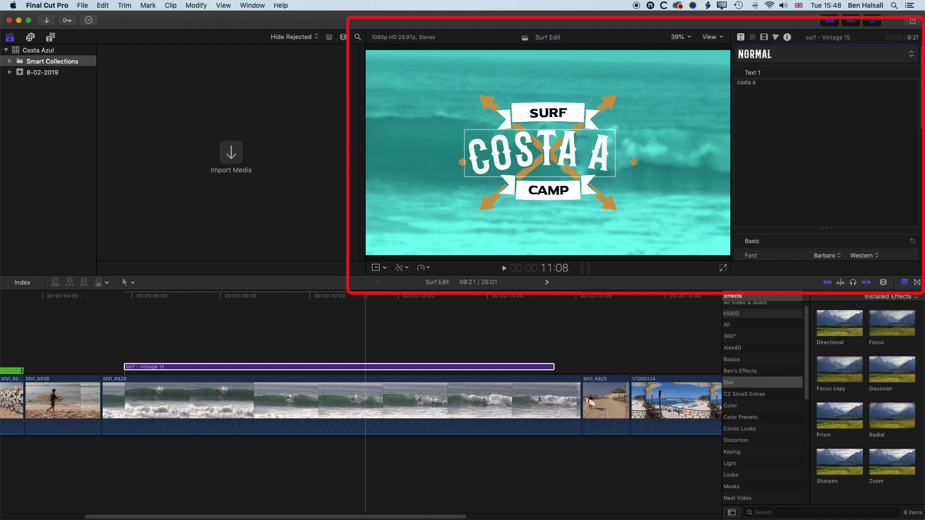
pyautogui.write('zul')
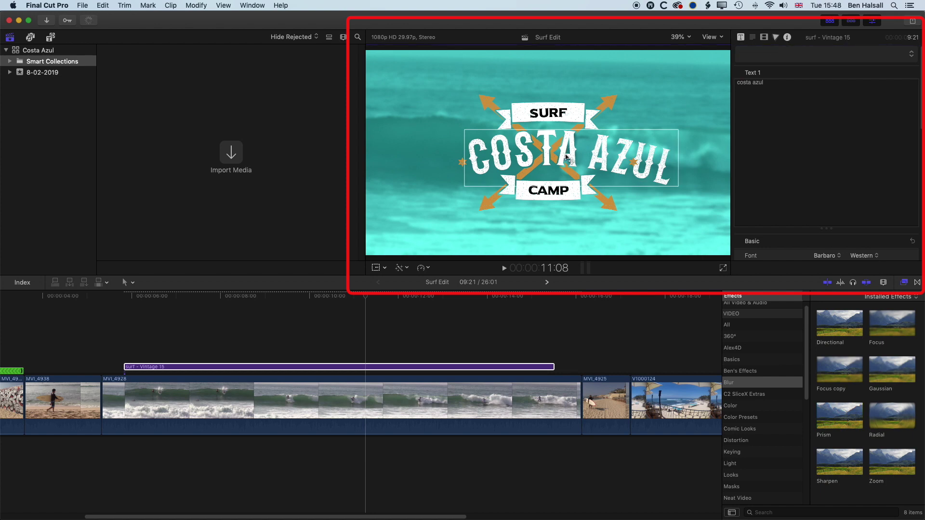
# Shrink the COSTA AZUL text to size 398 so it fits between the banners.
pyautogui.scroll(-5, 812, 236)
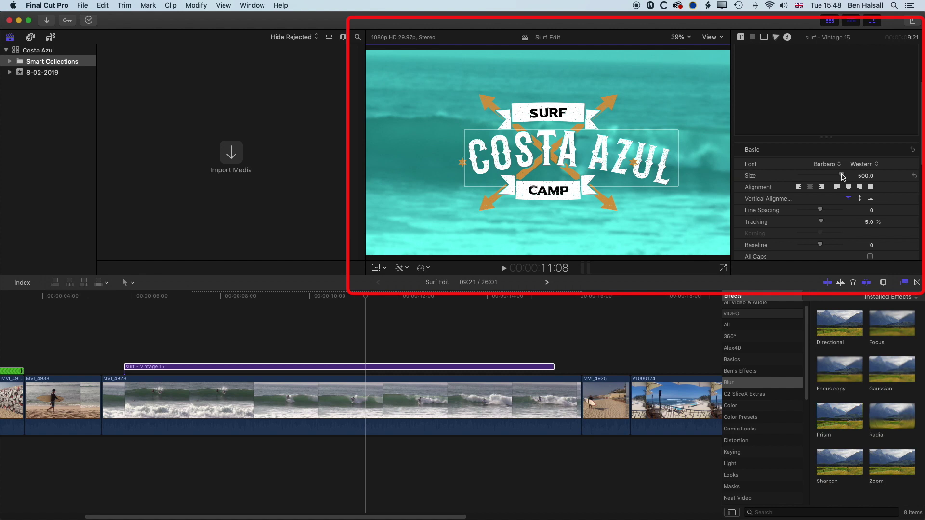
pyautogui.click(842, 176)
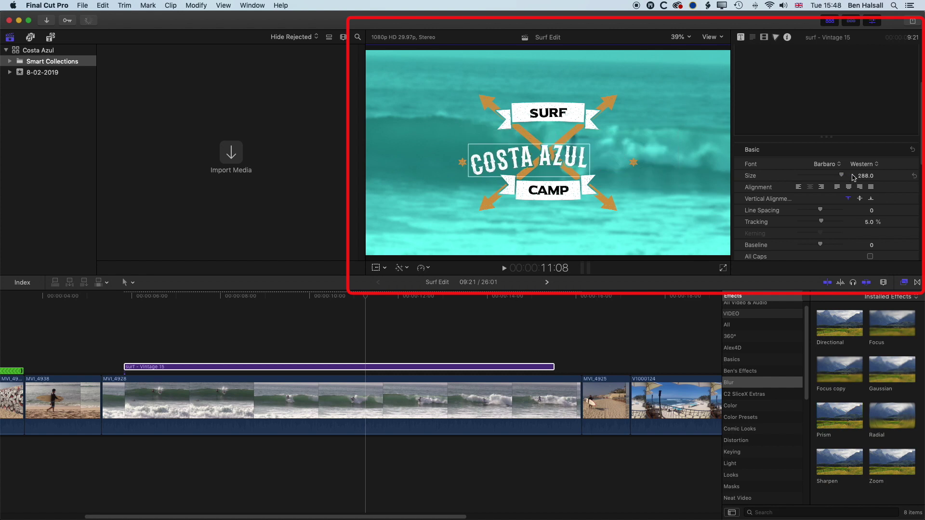
pyautogui.moveTo(866, 176)
pyautogui.mouseDown()
pyautogui.moveTo(865, 152)
pyautogui.moveTo(867, 178)
pyautogui.mouseUp()
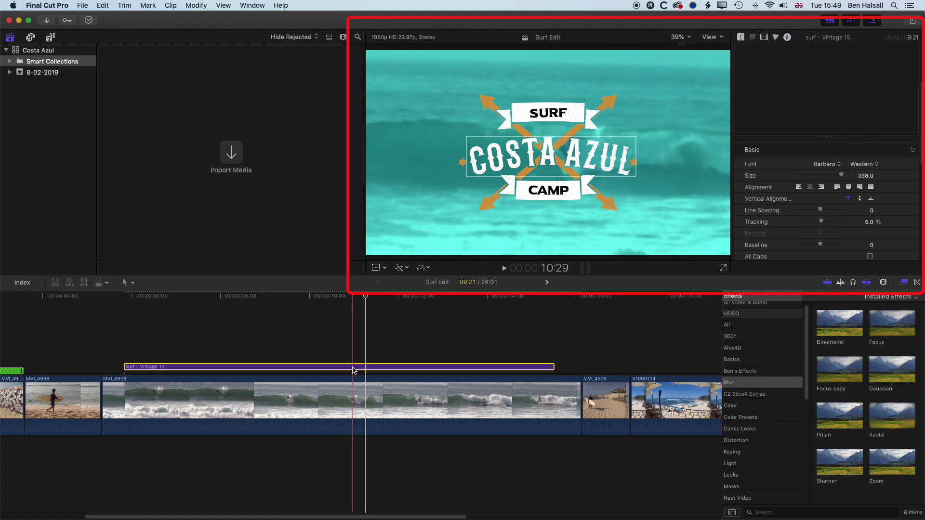
pyautogui.click(741, 38)
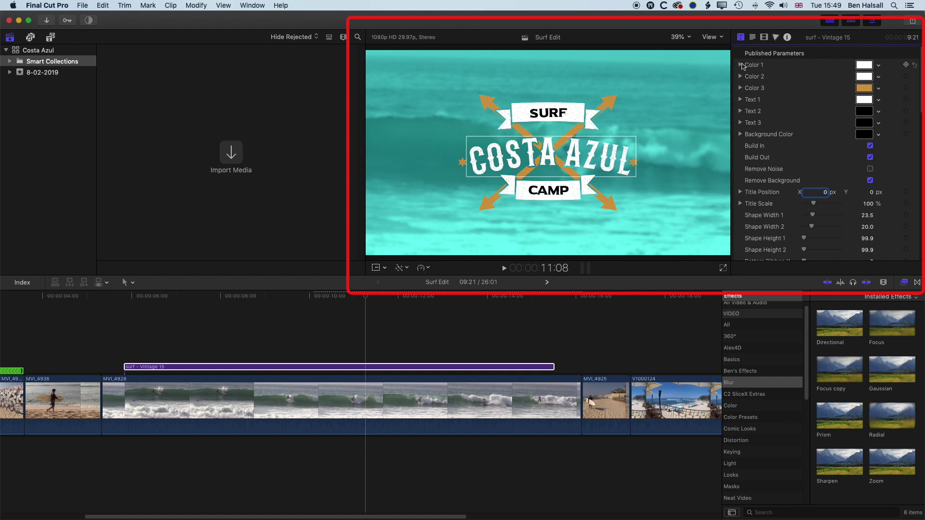
# Set Color 1 to pale yellow for the SURF banner and open the Colors window.
pyautogui.click(879, 67)
pyautogui.moveTo(862, 84); pyautogui.dragTo(814, 85)
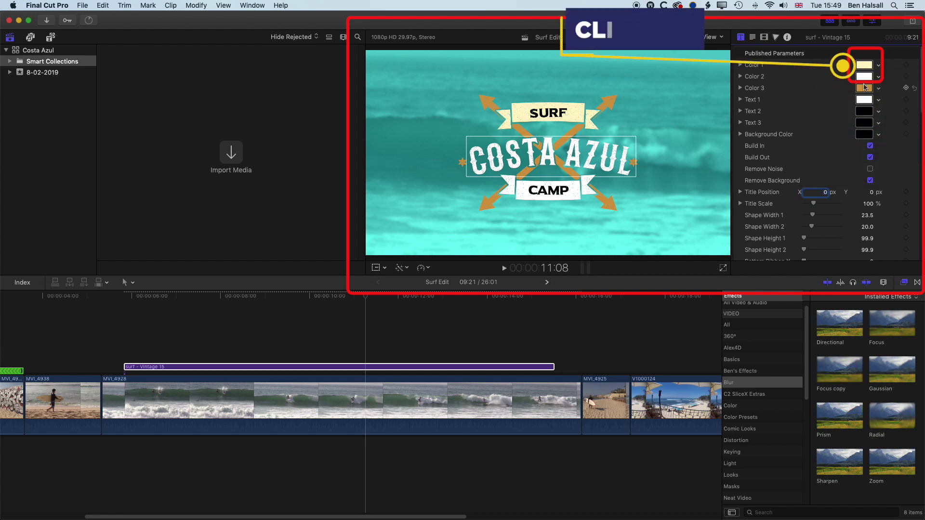
pyautogui.click(864, 69)
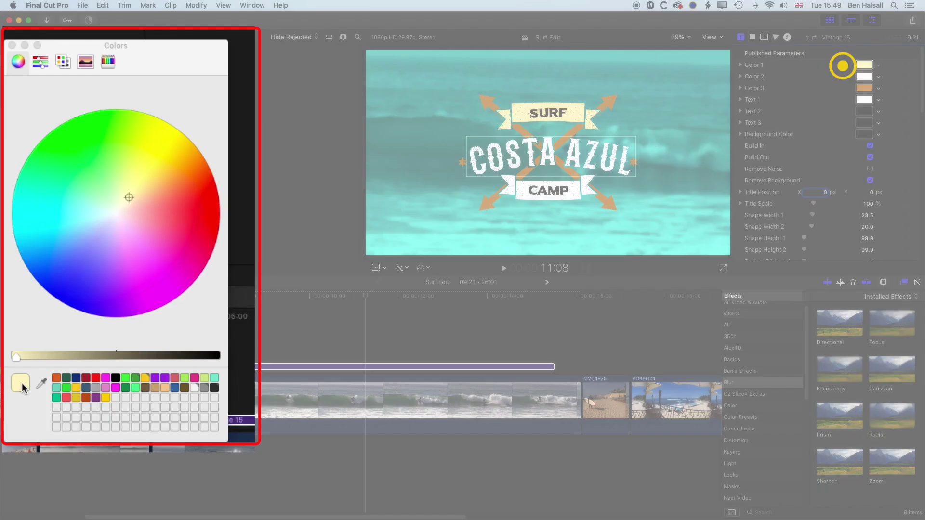
# Save the pale yellow to a palette slot and apply it to the CAMP banner (Color 2).
pyautogui.moveTo(18, 345); pyautogui.dragTo(79, 353)
pyautogui.moveTo(118, 398); pyautogui.dragTo(117, 398)
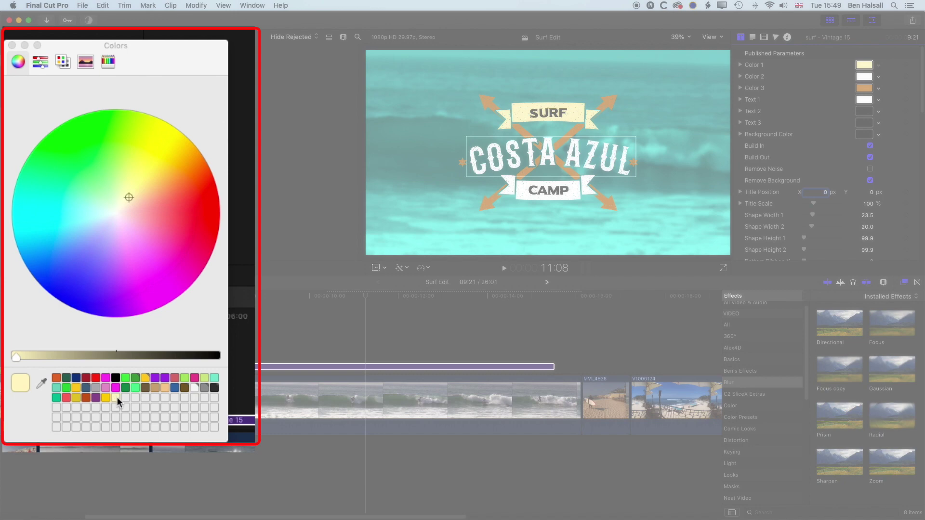
pyautogui.click(12, 45)
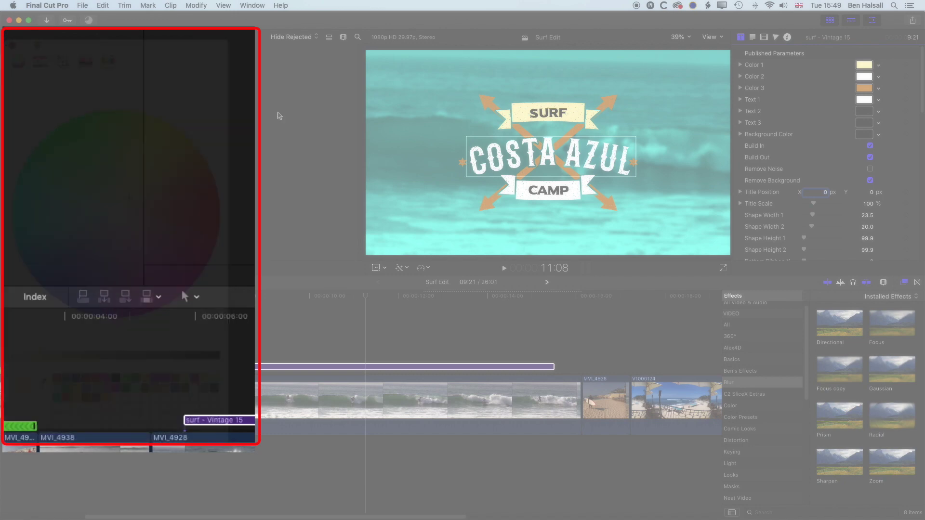
pyautogui.click(864, 76)
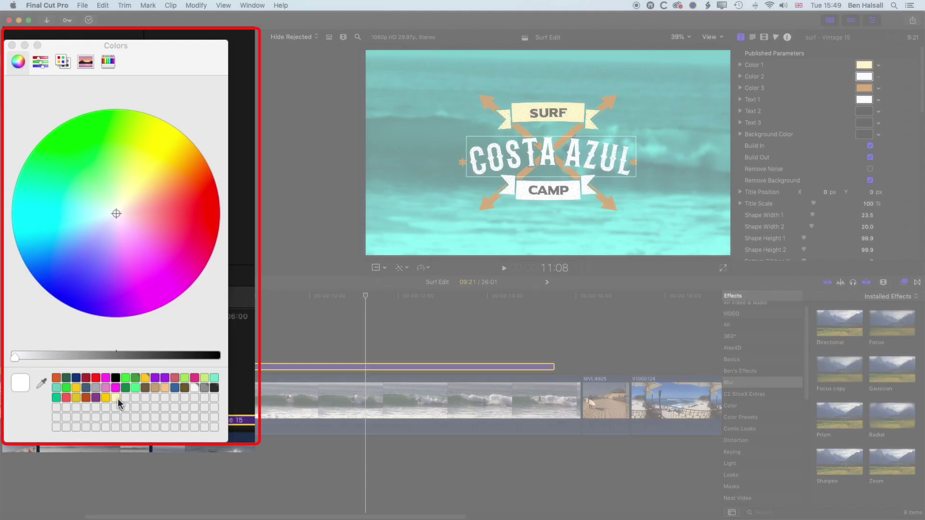
pyautogui.click(116, 398)
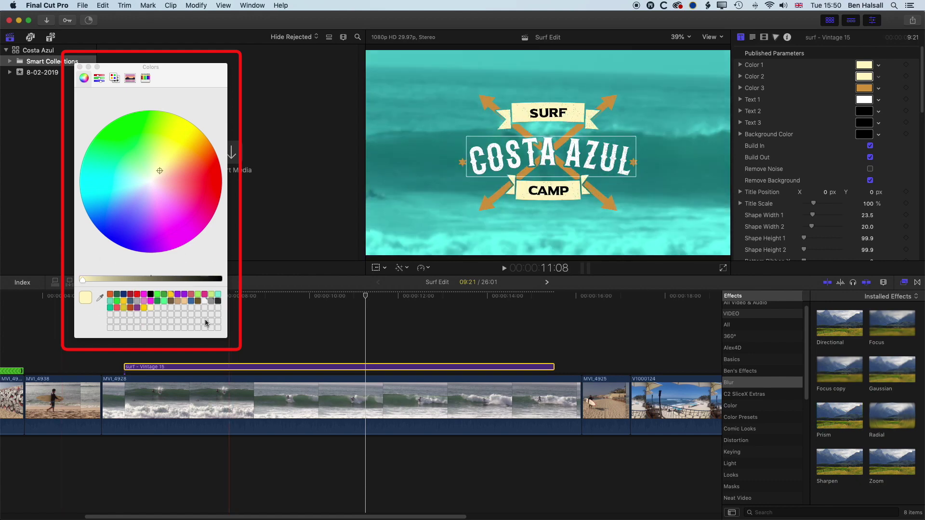
pyautogui.click(80, 66)
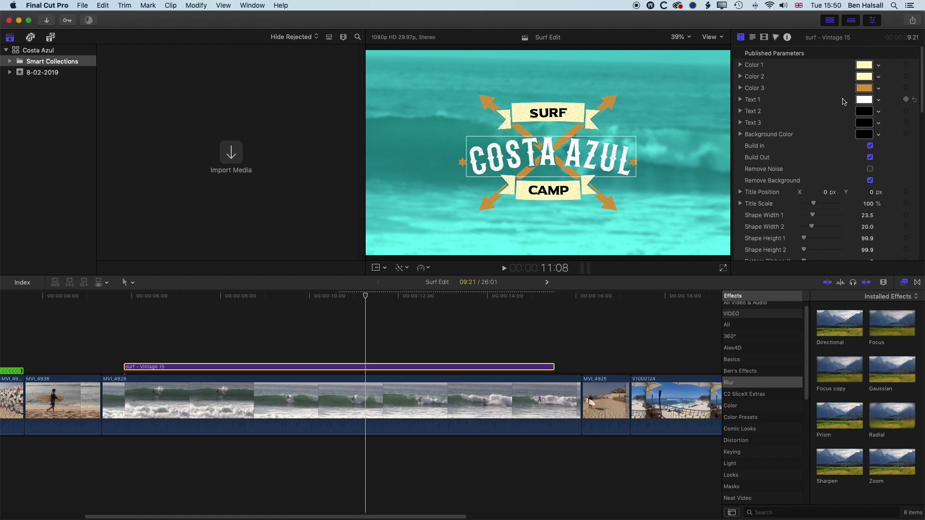
# Change the COSTA AZUL lettering (Text 1) to golden yellow.
pyautogui.click(878, 101)
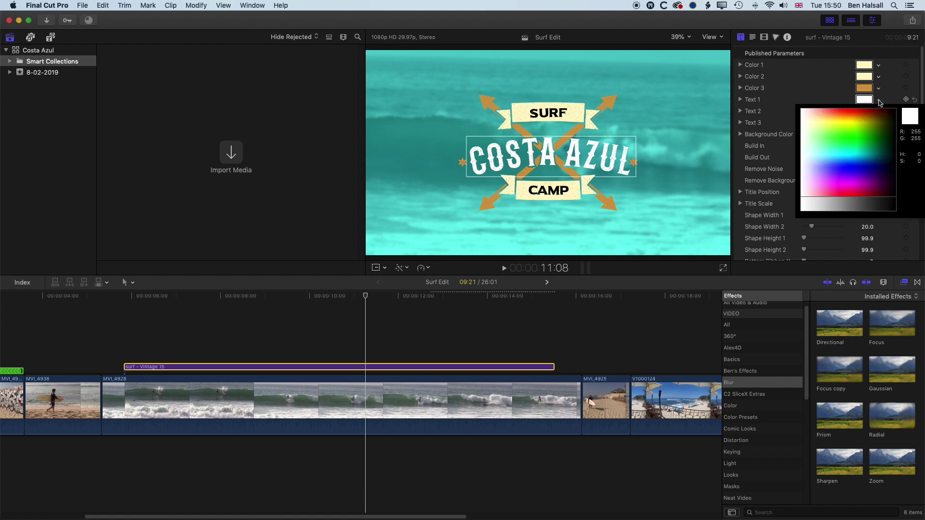
pyautogui.click(814, 113)
pyautogui.moveTo(814, 113); pyautogui.dragTo(833, 118)
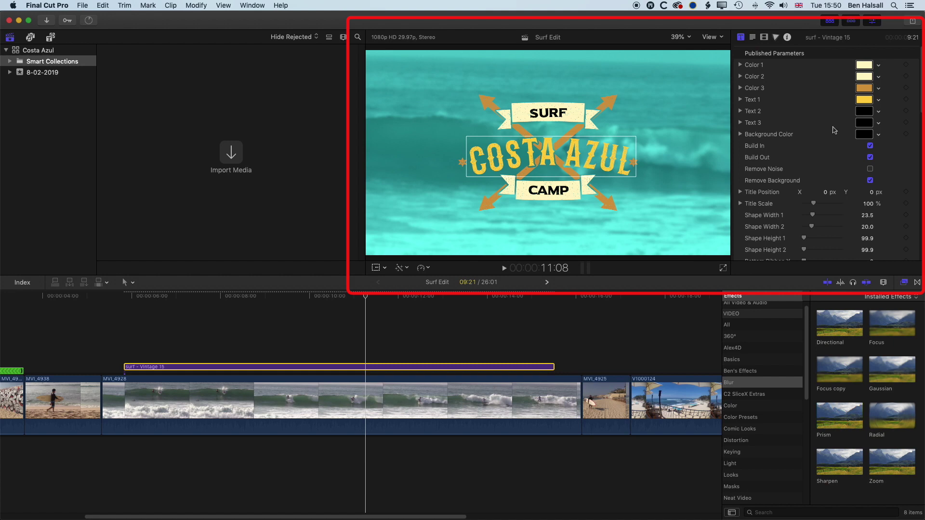
# Set Color 3 to light pink so the crossed arrows turn pink.
pyautogui.click(879, 90)
pyautogui.moveTo(844, 110); pyautogui.dragTo(811, 170)
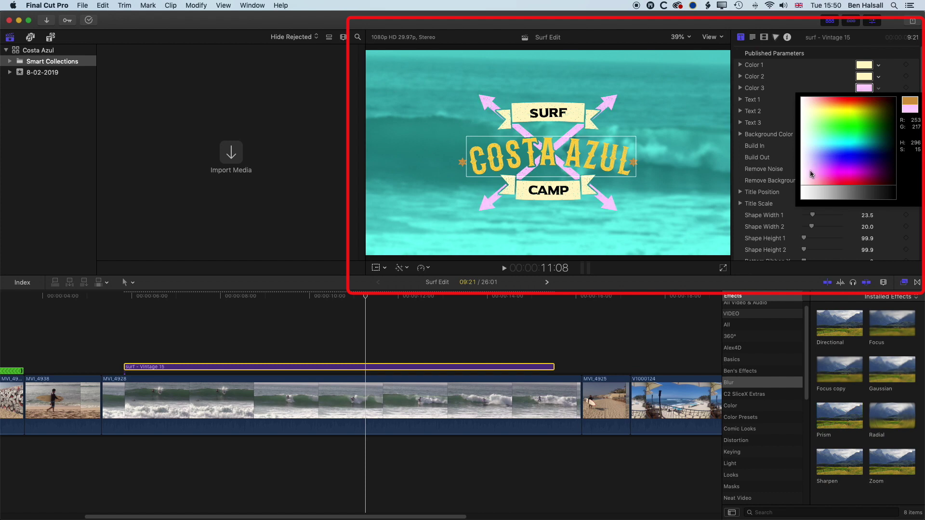
pyautogui.press('Escape')
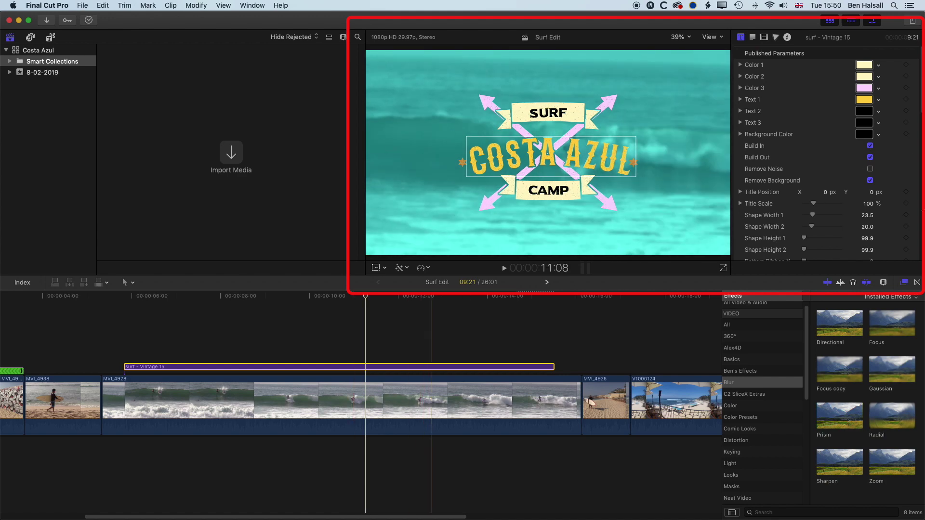
# Toggle the title's Build Out animation and extend the title clip from 9:21 to 10:05.
pyautogui.click(871, 157)
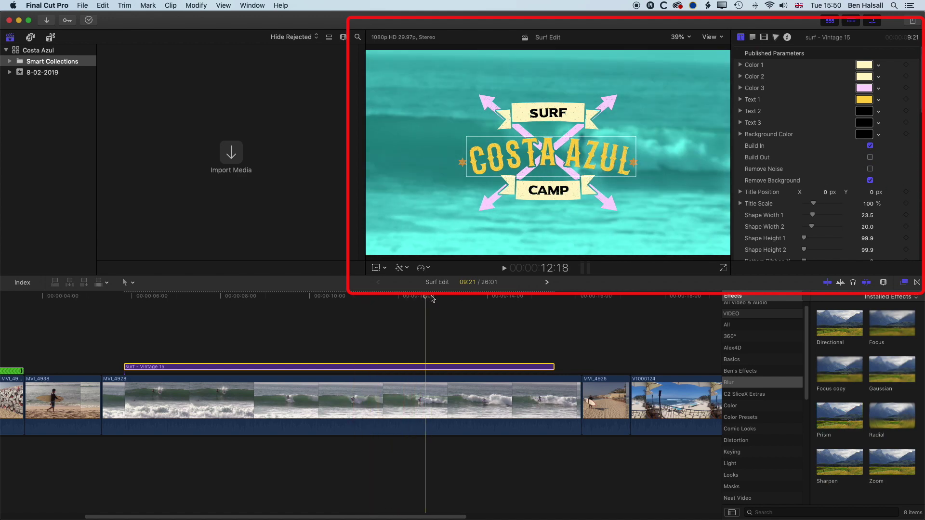
pyautogui.moveTo(523, 300); pyautogui.dragTo(555, 299)
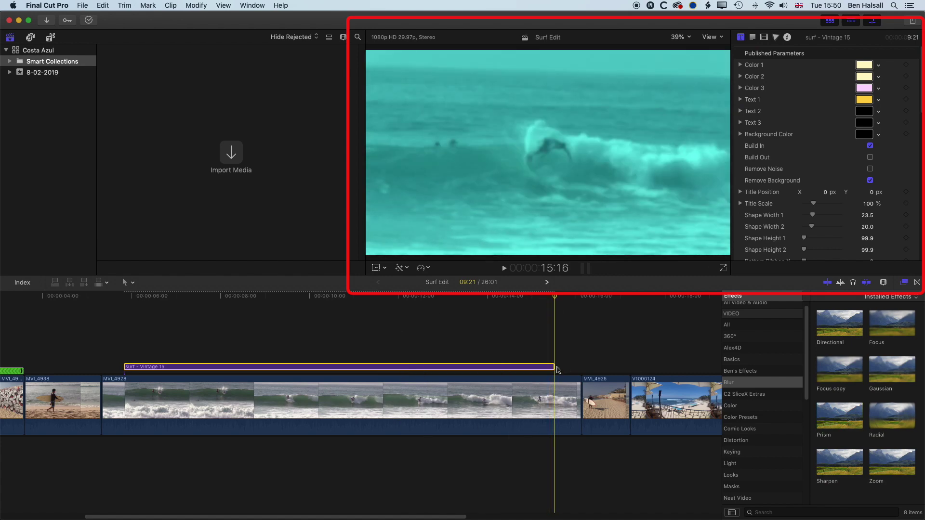
pyautogui.click(554, 367)
pyautogui.moveTo(572, 364); pyautogui.dragTo(575, 365)
pyautogui.doubleClick(532, 327)
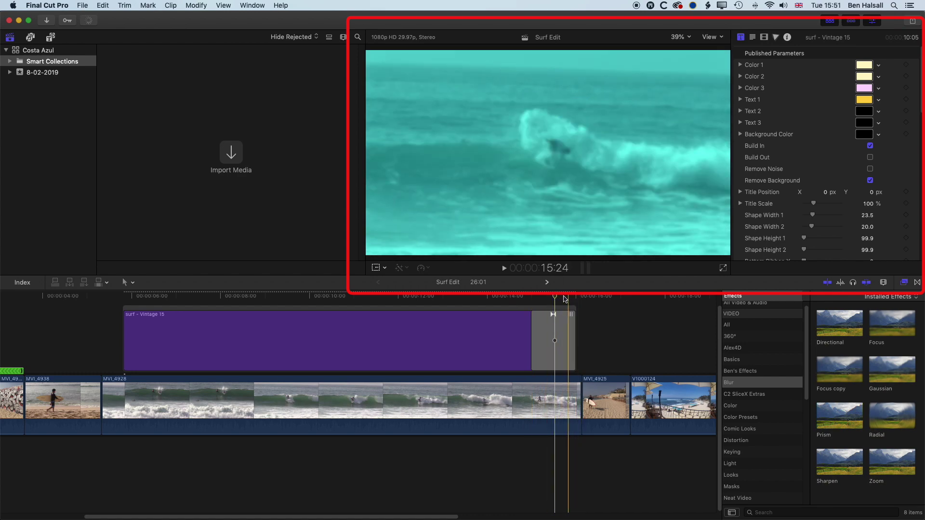
# Delete the cross dissolve at the title's end, then reselect the title and scrub to preview.
pyautogui.click(549, 342)
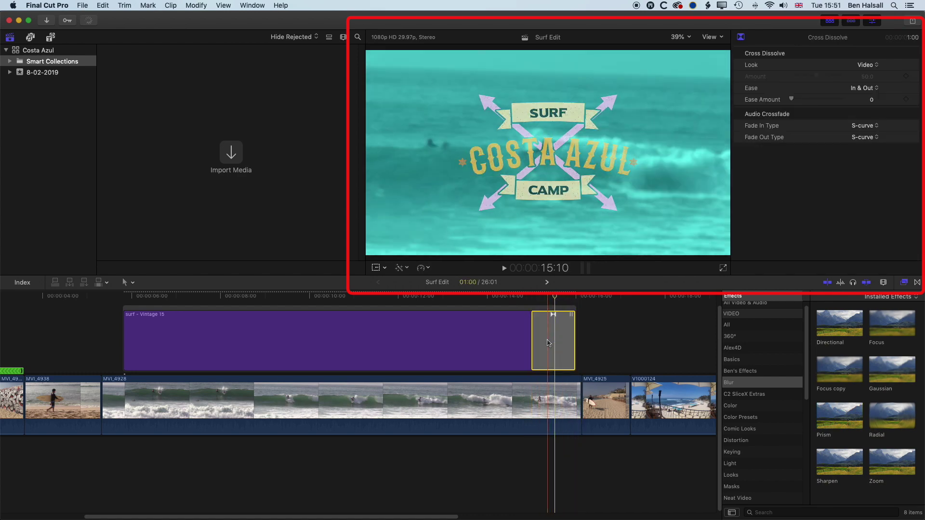
pyautogui.press('Delete')
pyautogui.click(535, 322)
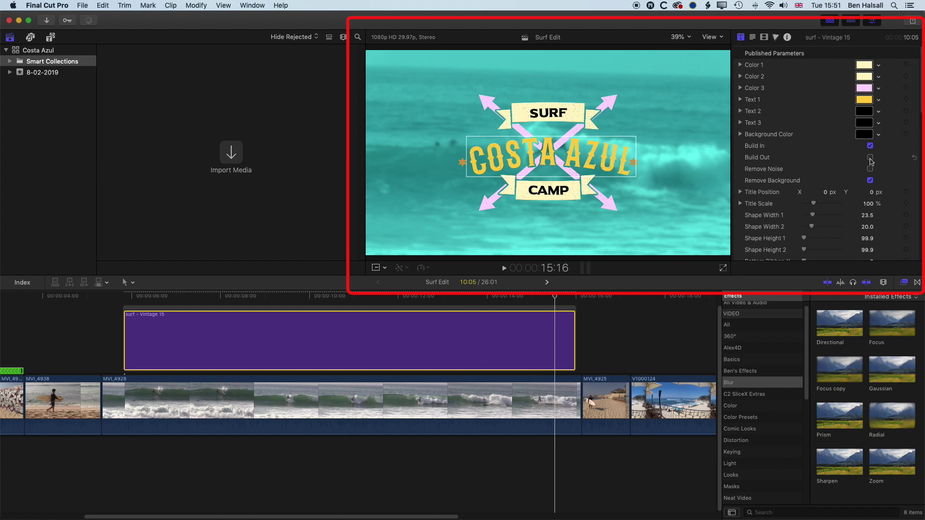
pyautogui.moveTo(554, 297); pyautogui.dragTo(340, 293)
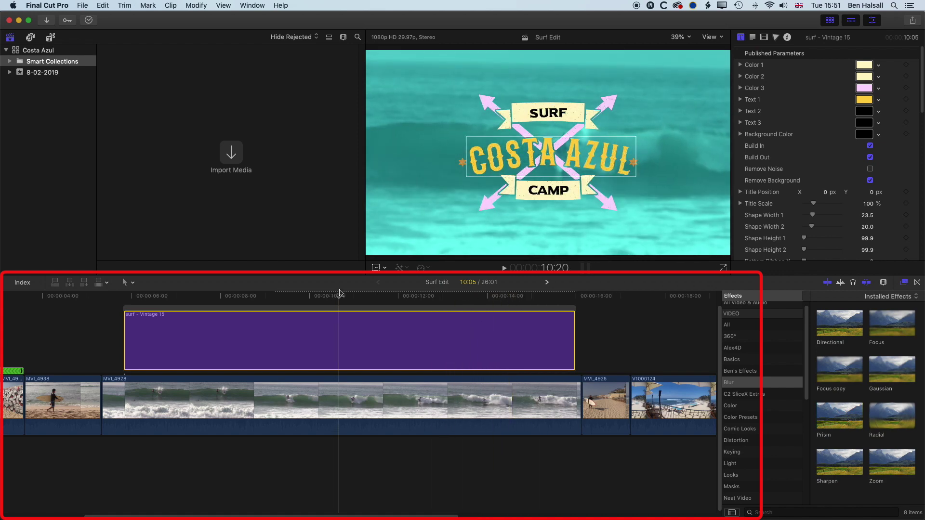
pyautogui.scroll(-5, 775, 173)
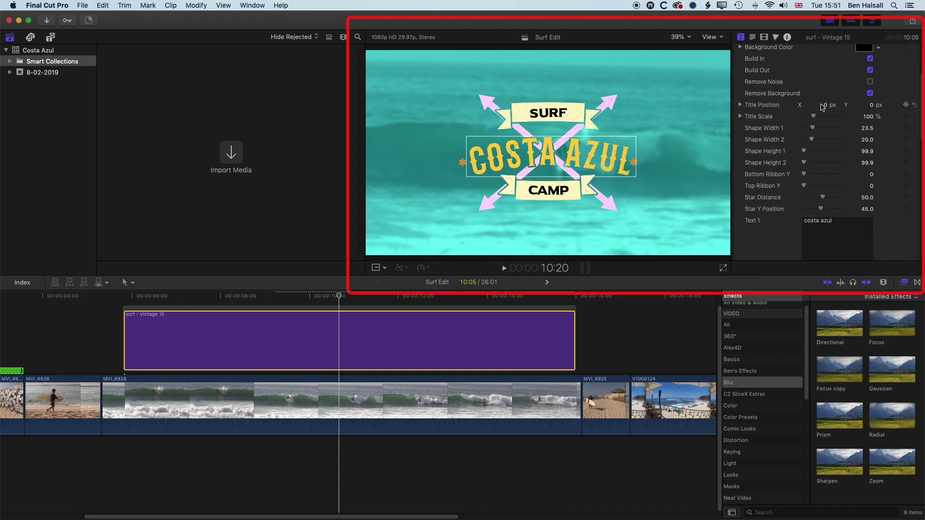
pyautogui.moveTo(826, 107); pyautogui.dragTo(823, 105)
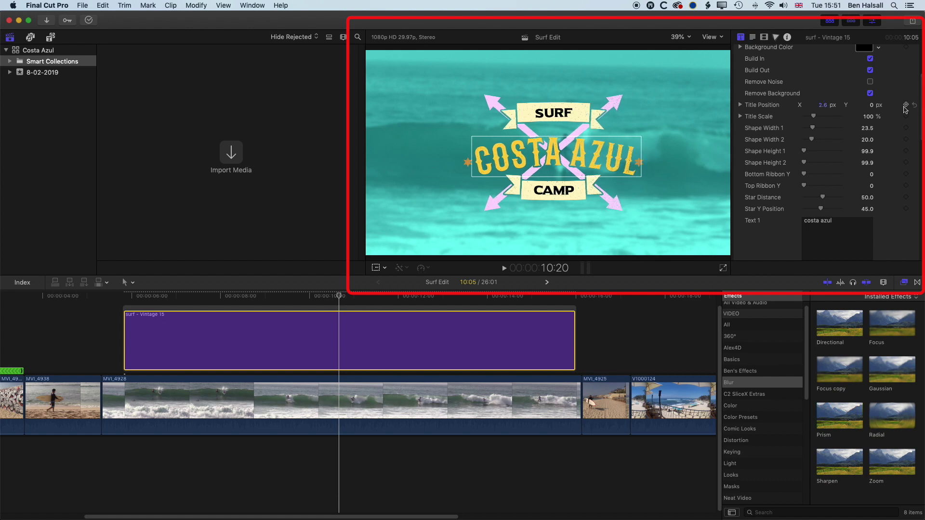
pyautogui.moveTo(824, 105); pyautogui.dragTo(873, 113)
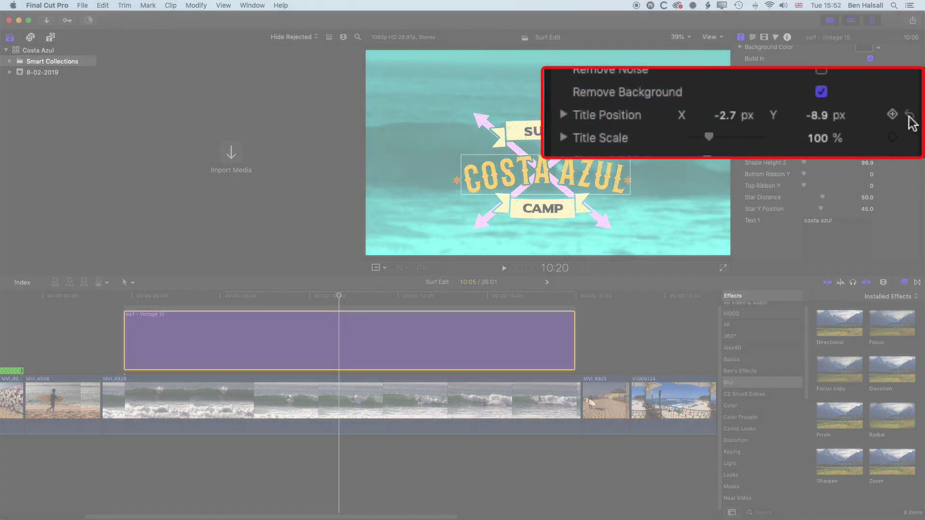
pyautogui.click(911, 116)
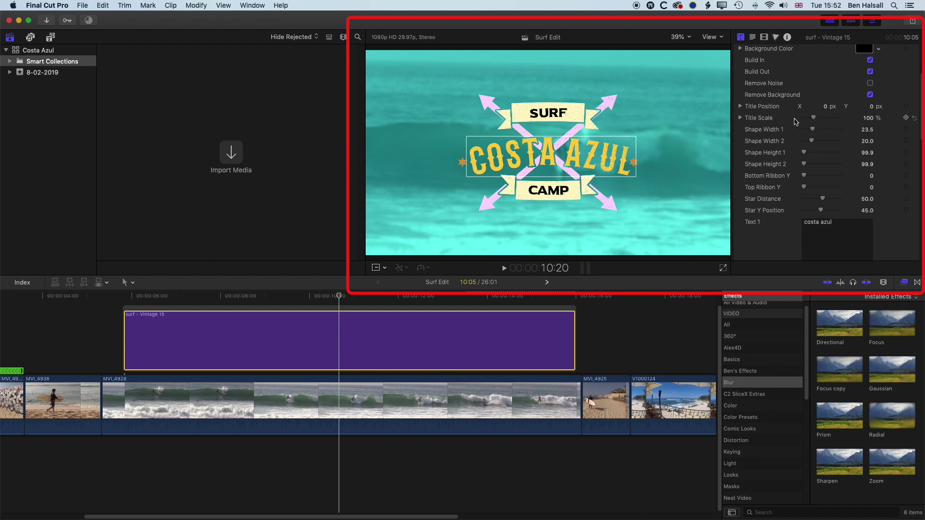
pyautogui.scroll(-1, 795, 122)
# Scale the title to 110 % and narrow Shape Width 1 and 2 for the SURF and CAMP banners.
pyautogui.scroll(-2, 795, 122)
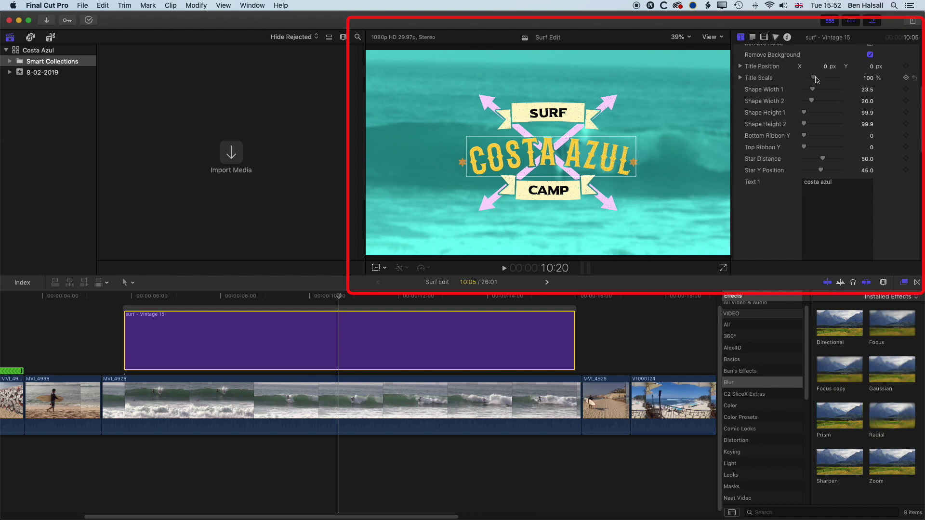
pyautogui.moveTo(816, 80); pyautogui.dragTo(816, 80)
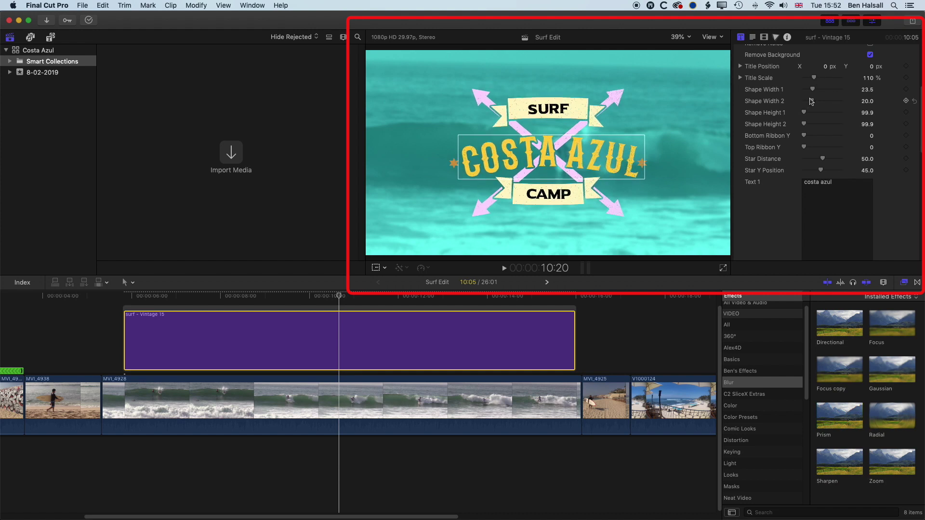
pyautogui.moveTo(813, 91); pyautogui.dragTo(809, 91)
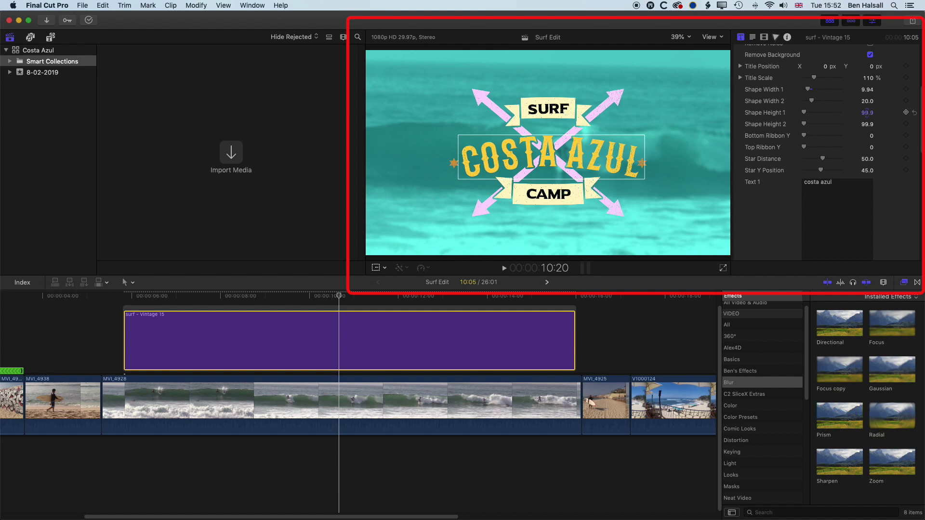
pyautogui.moveTo(804, 114); pyautogui.dragTo(801, 115)
pyautogui.moveTo(812, 103); pyautogui.dragTo(810, 103)
# Lower the CAMP banner and set Star Distance 53.88 and Star Y Position 44.9.
pyautogui.moveTo(804, 138); pyautogui.dragTo(808, 125)
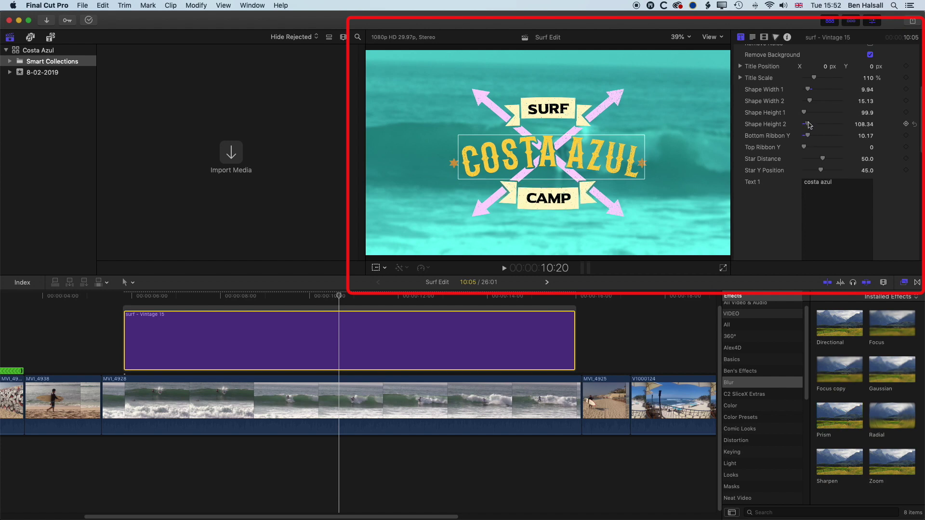
pyautogui.moveTo(808, 125); pyautogui.dragTo(794, 148)
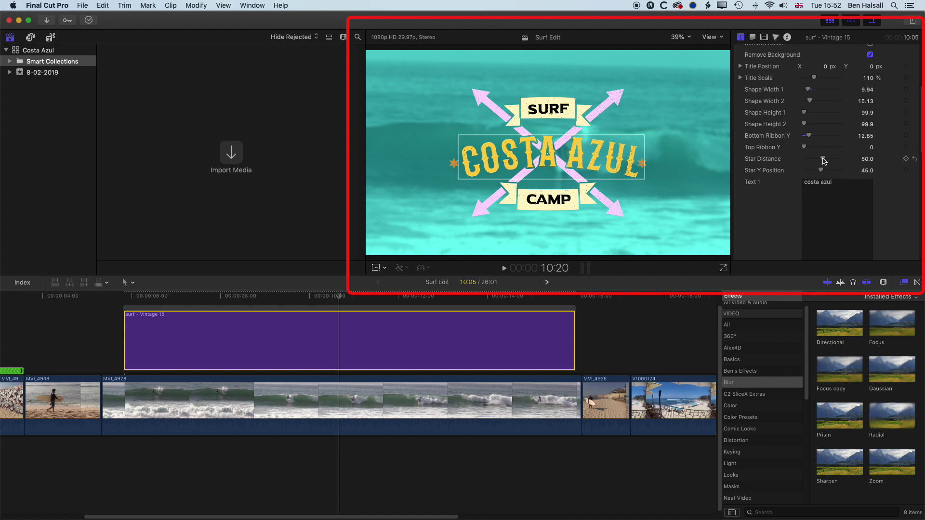
pyautogui.moveTo(823, 161); pyautogui.dragTo(822, 173)
pyautogui.moveTo(822, 172); pyautogui.dragTo(824, 172)
pyautogui.scroll(-6, 795, 179)
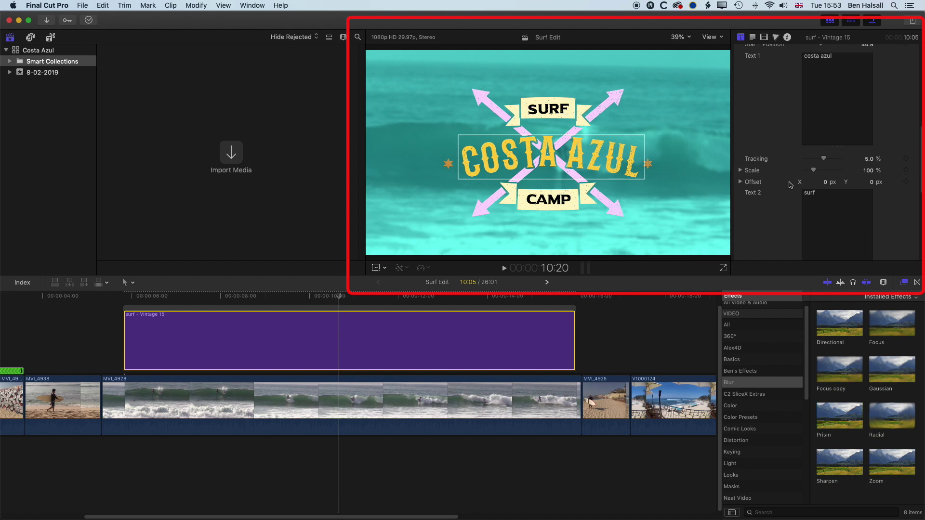
# Adjust the COSTA AZUL tracking, widen SURF's tracking and re-centre SURF on its banner.
pyautogui.scroll(-4, 784, 171)
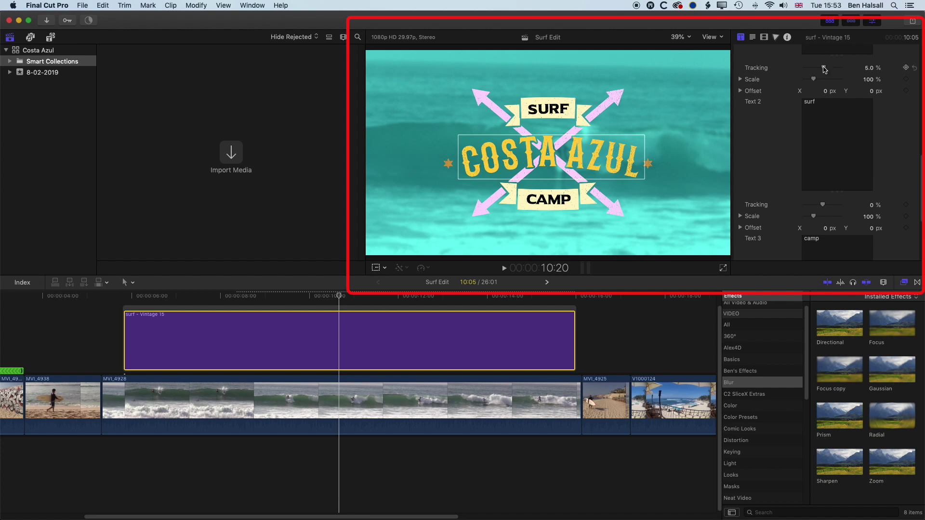
pyautogui.moveTo(824, 70); pyautogui.dragTo(825, 70)
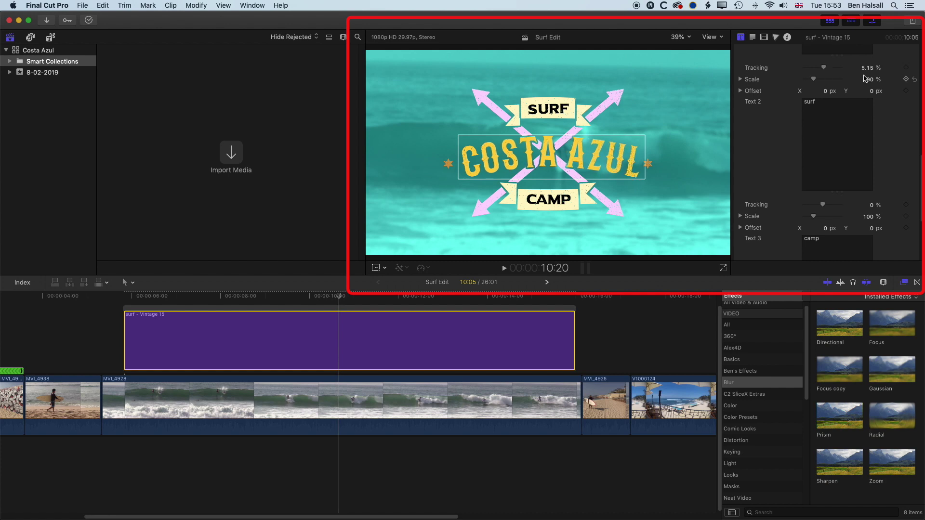
pyautogui.scroll(-5, 815, 191)
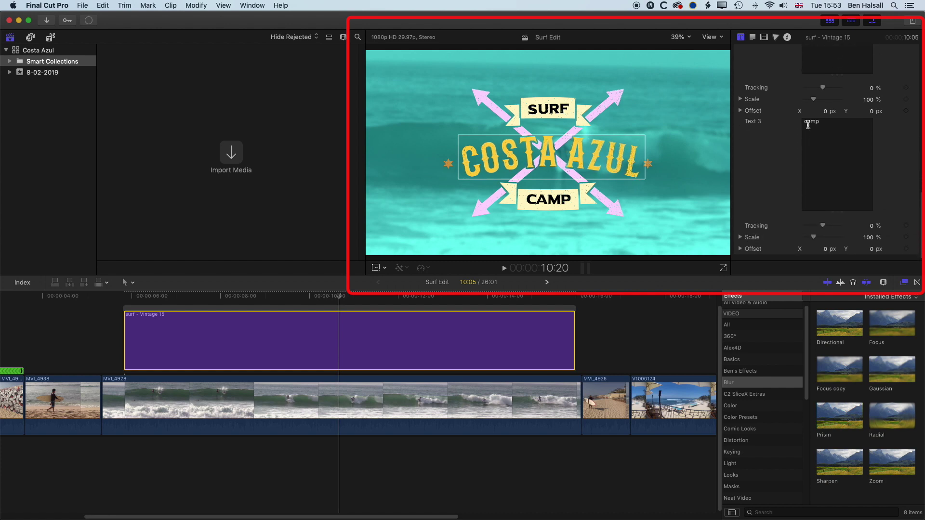
pyautogui.moveTo(826, 90); pyautogui.dragTo(827, 90)
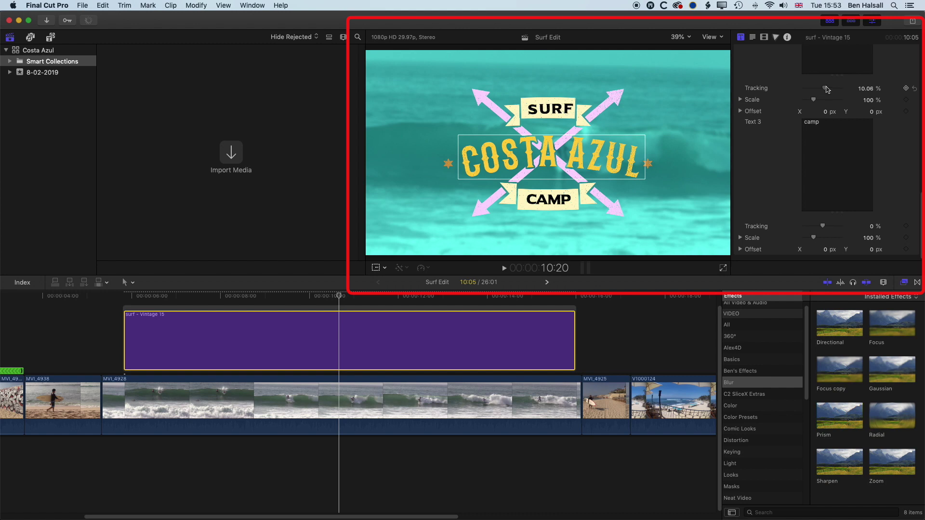
pyautogui.click(551, 109)
pyautogui.moveTo(552, 109); pyautogui.dragTo(553, 109)
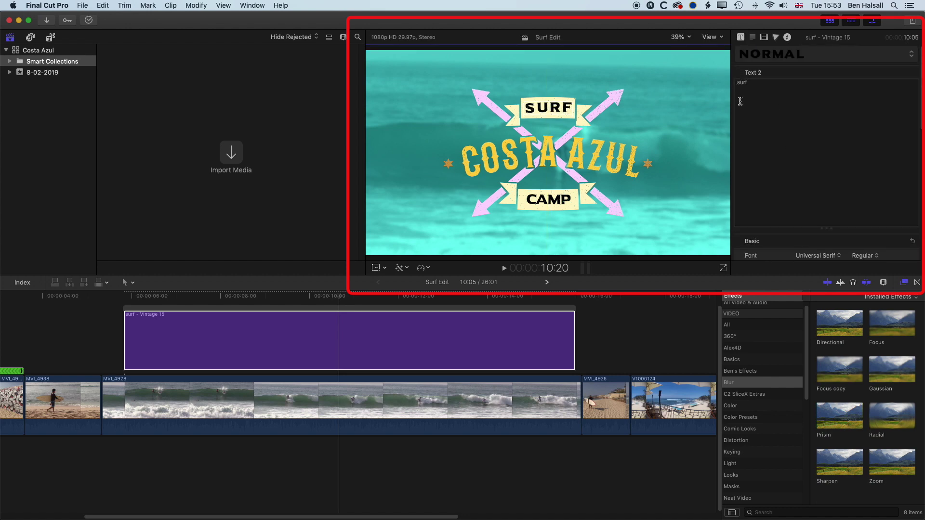
# Widen CAMP's letter tracking and re-centre CAMP on its banner.
pyautogui.click(560, 199)
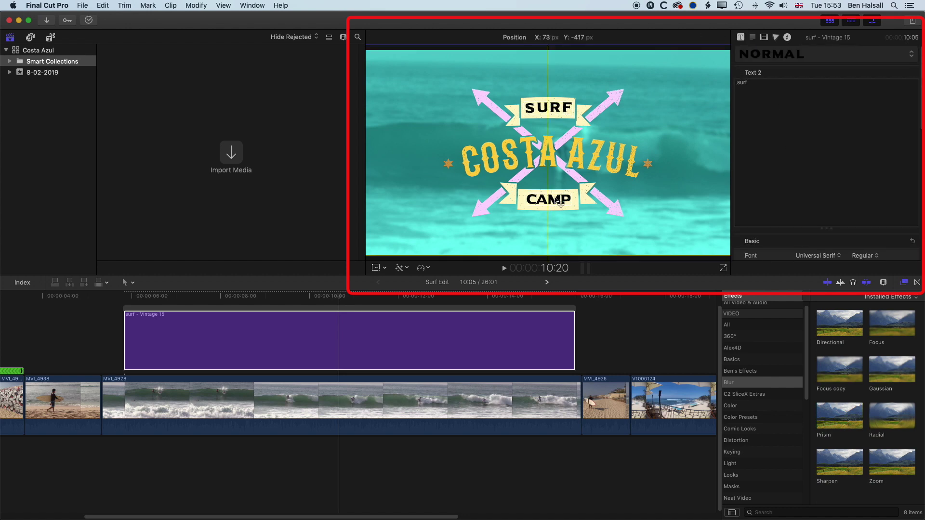
pyautogui.click(740, 37)
pyautogui.scroll(-3, 770, 145)
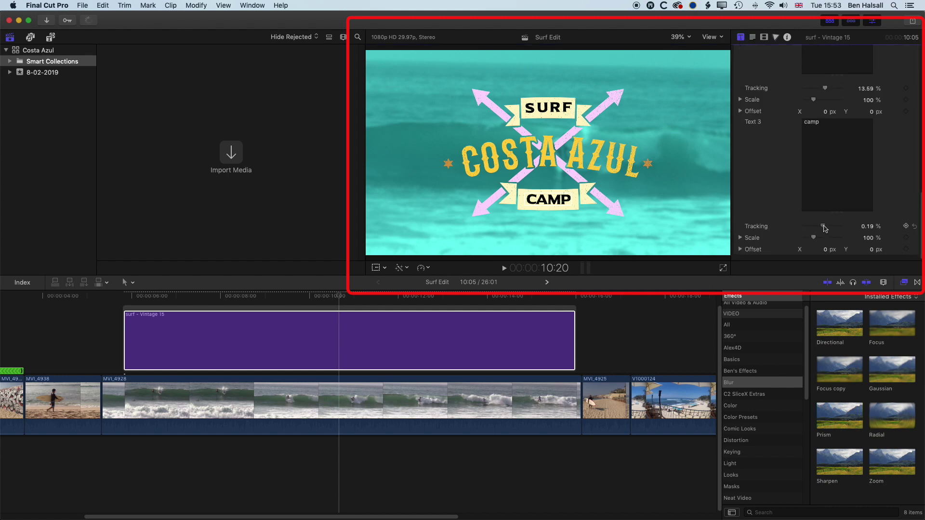
pyautogui.moveTo(823, 226); pyautogui.dragTo(830, 229)
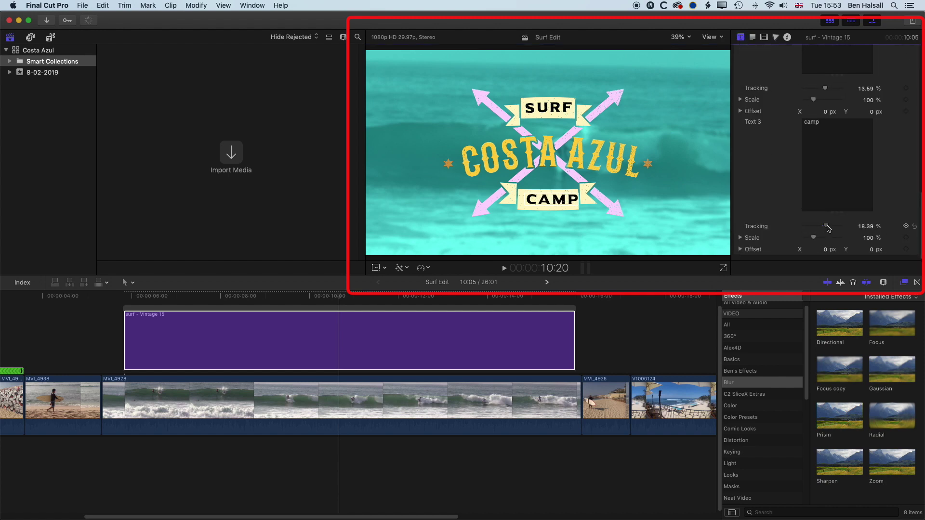
pyautogui.click(560, 203)
pyautogui.moveTo(559, 202); pyautogui.dragTo(556, 202)
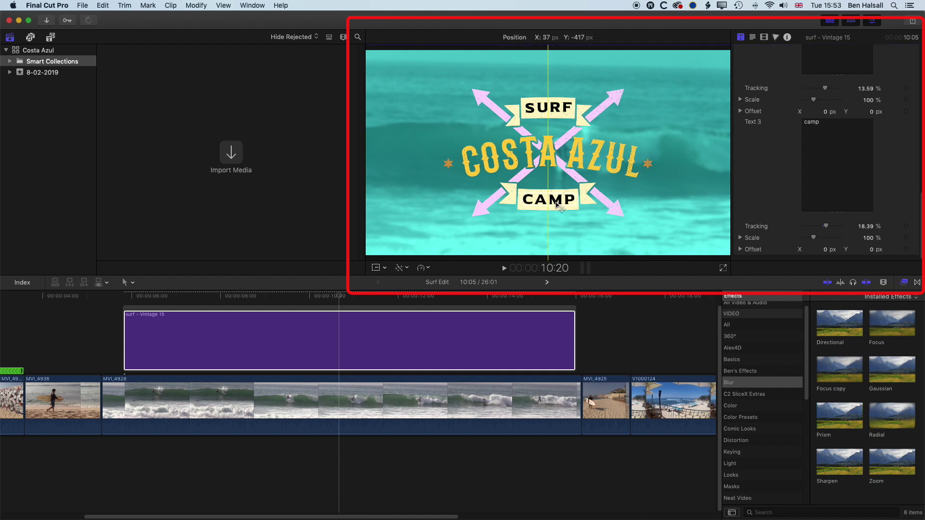
pyautogui.moveTo(556, 206); pyautogui.dragTo(556, 206)
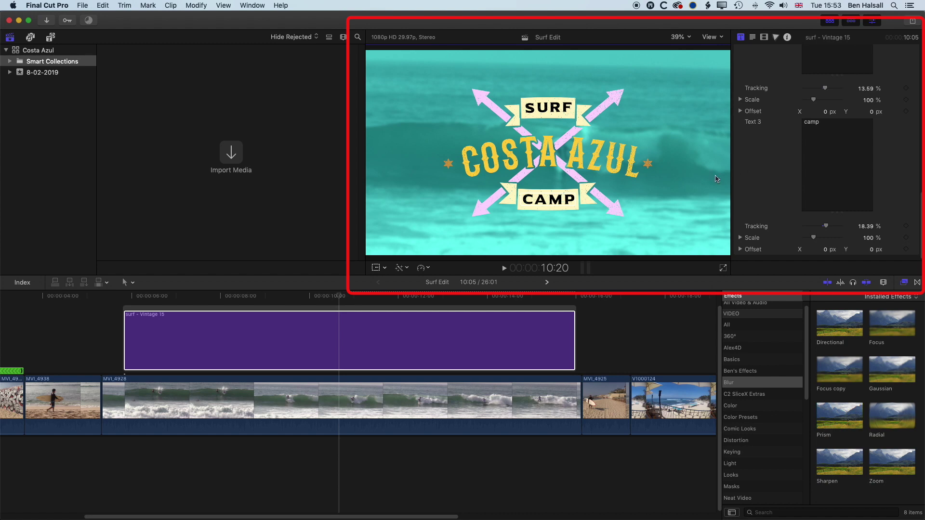
pyautogui.scroll(10, 746, 149)
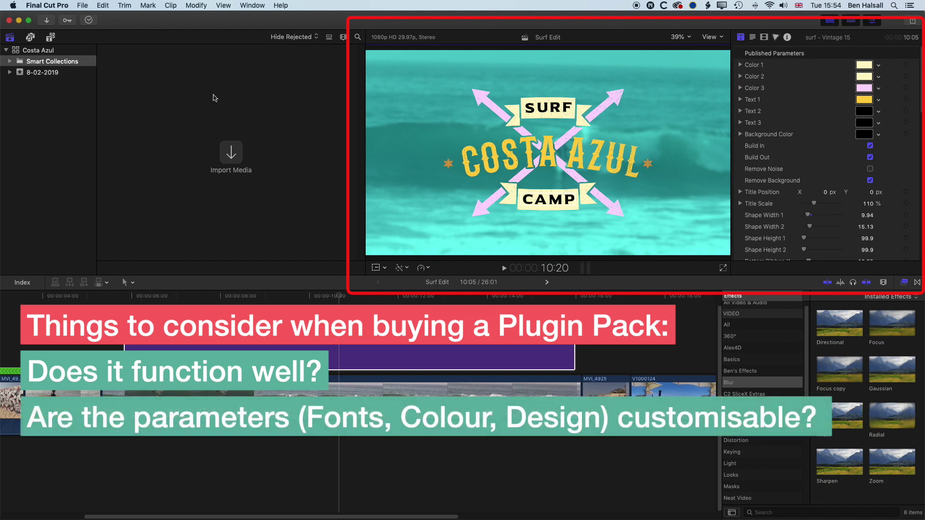
# Open the Titles and Generators browser and skim the title pack's Retro and Cartoon titles.
pyautogui.click(753, 37)
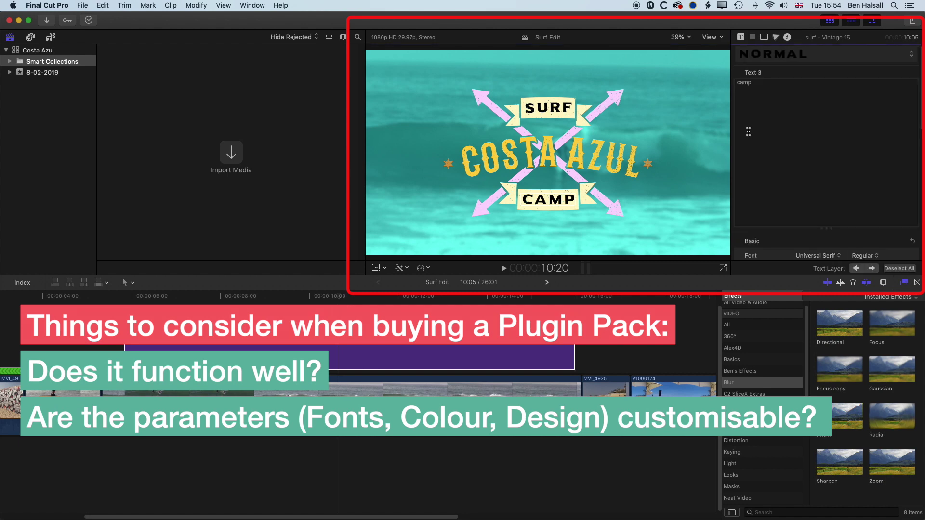
pyautogui.scroll(-6, 772, 243)
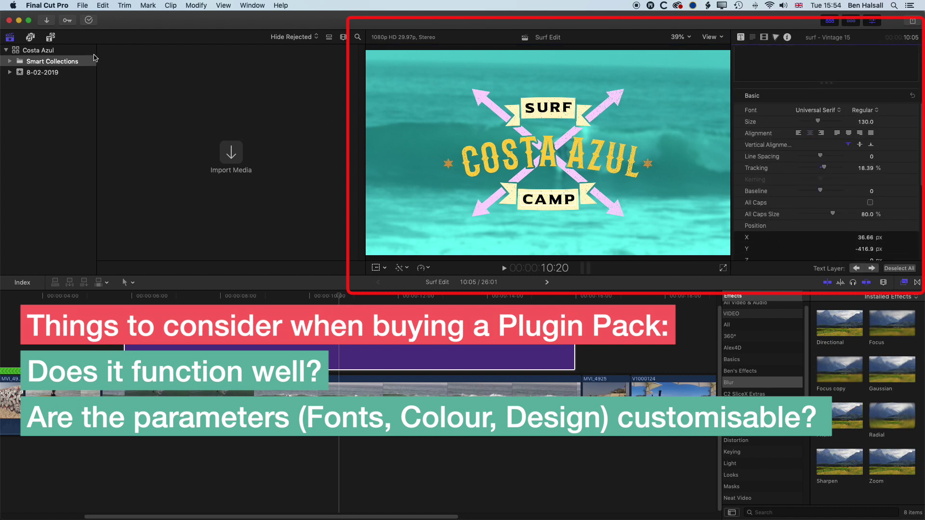
pyautogui.click(51, 38)
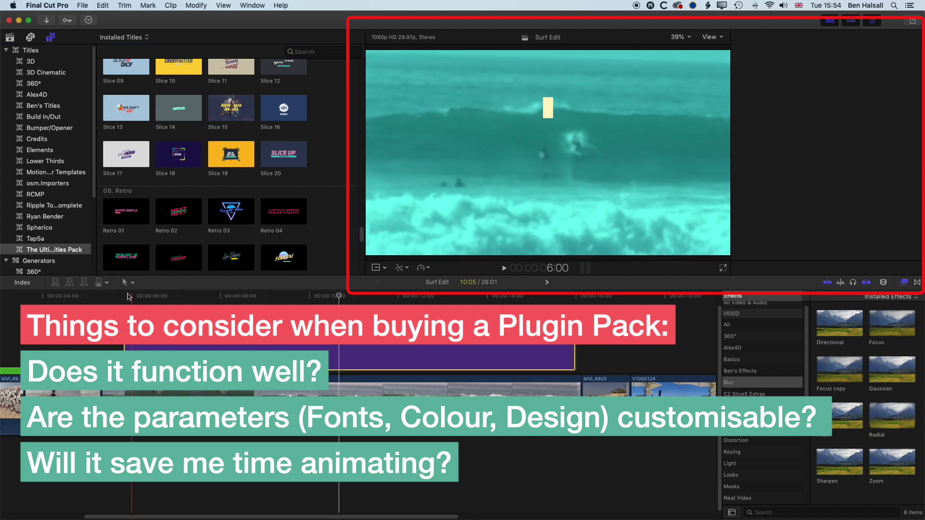
pyautogui.click(347, 295)
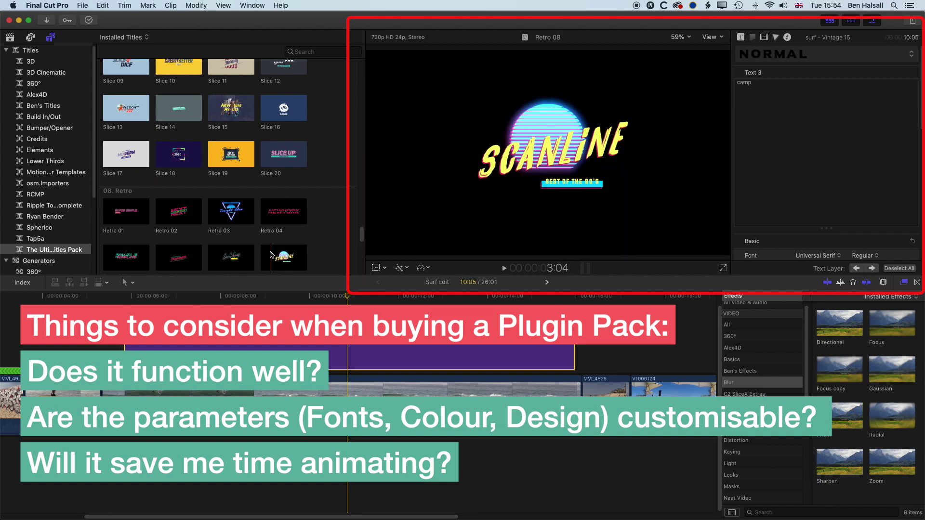
pyautogui.scroll(-3, 269, 254)
pyautogui.scroll(-8, 271, 254)
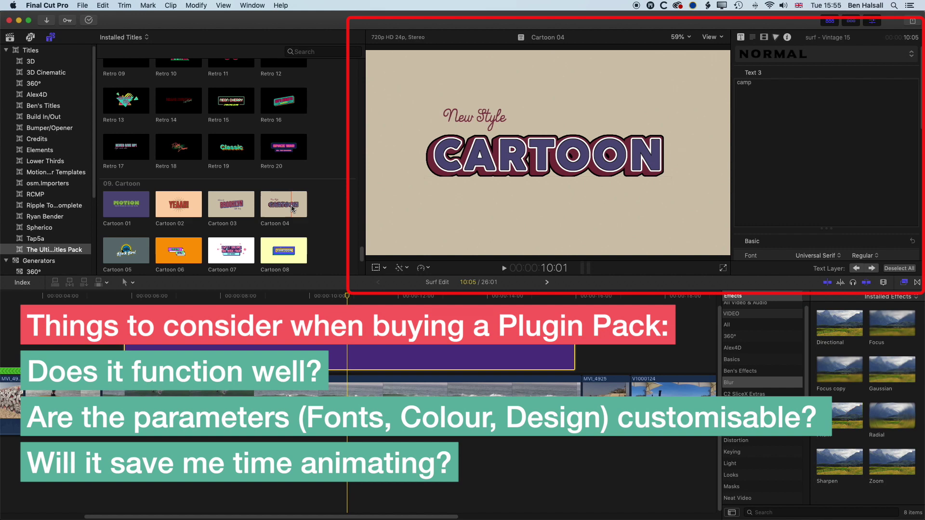
# Play the Surf Edit from just before the SURF COSTA AZUL CAMP title, replaying its animation.
pyautogui.click(128, 297)
pyautogui.press('space')
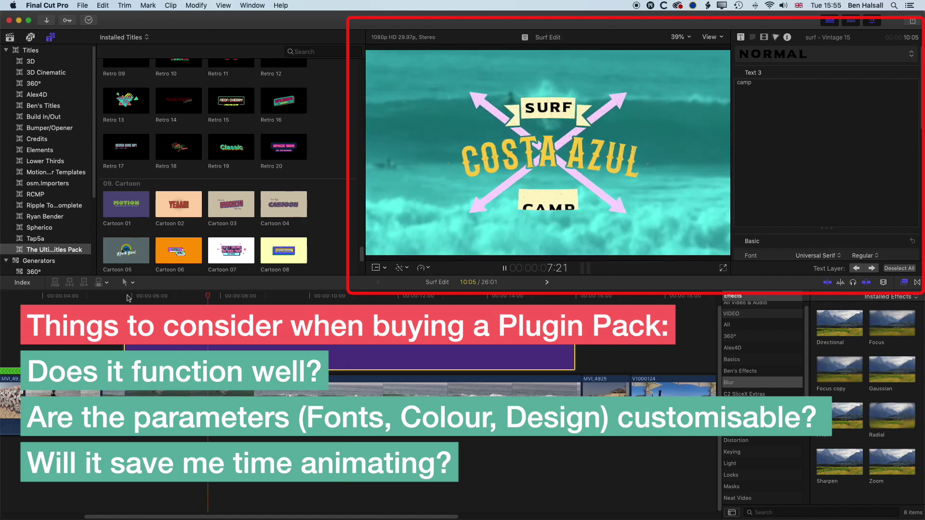
pyautogui.click(126, 297)
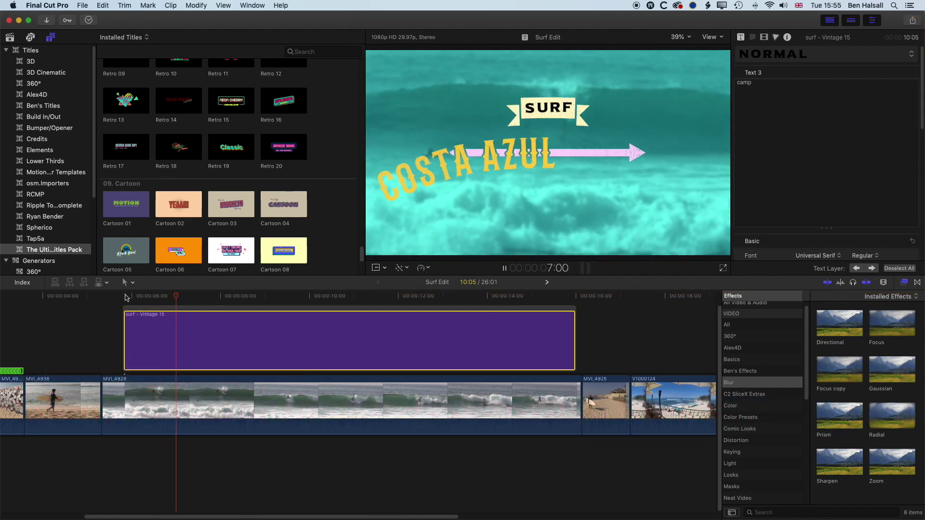